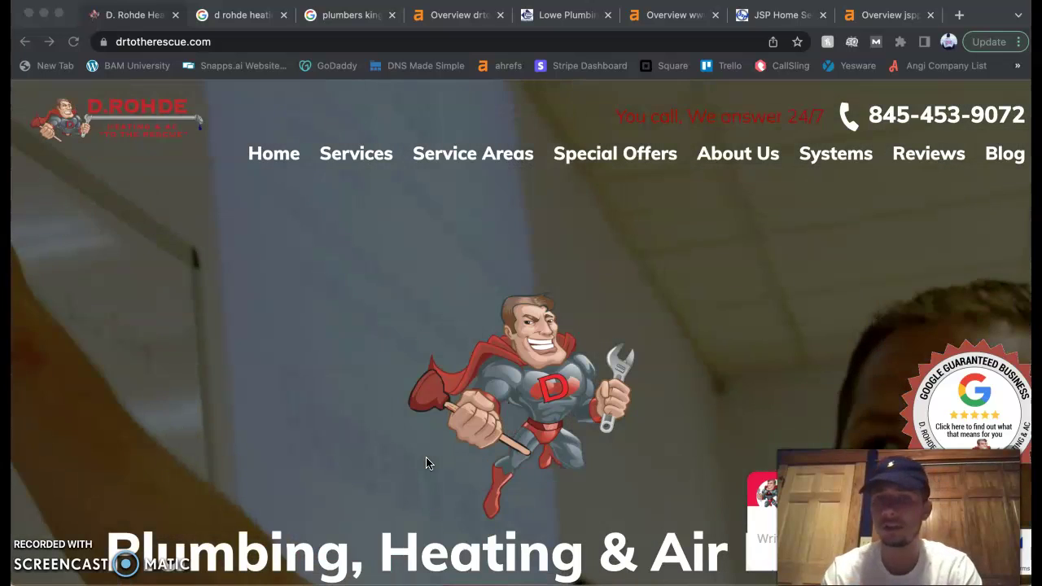
Step: Scroll down through the drtotherescue.com homepage and back up a little
scroll(482, 345, down, 3)
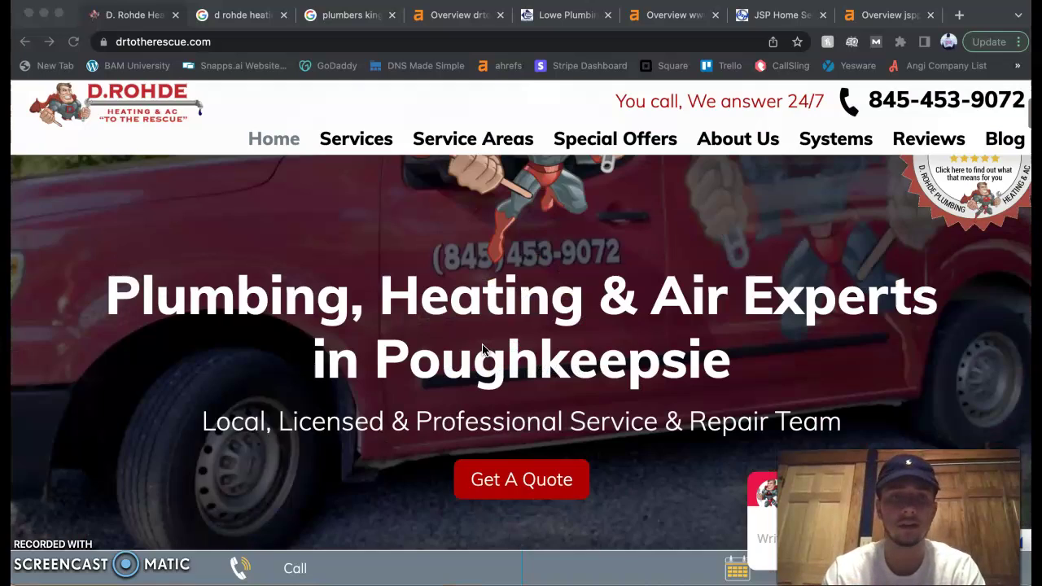
scroll(482, 345, down, 3)
scroll(482, 345, down, 5)
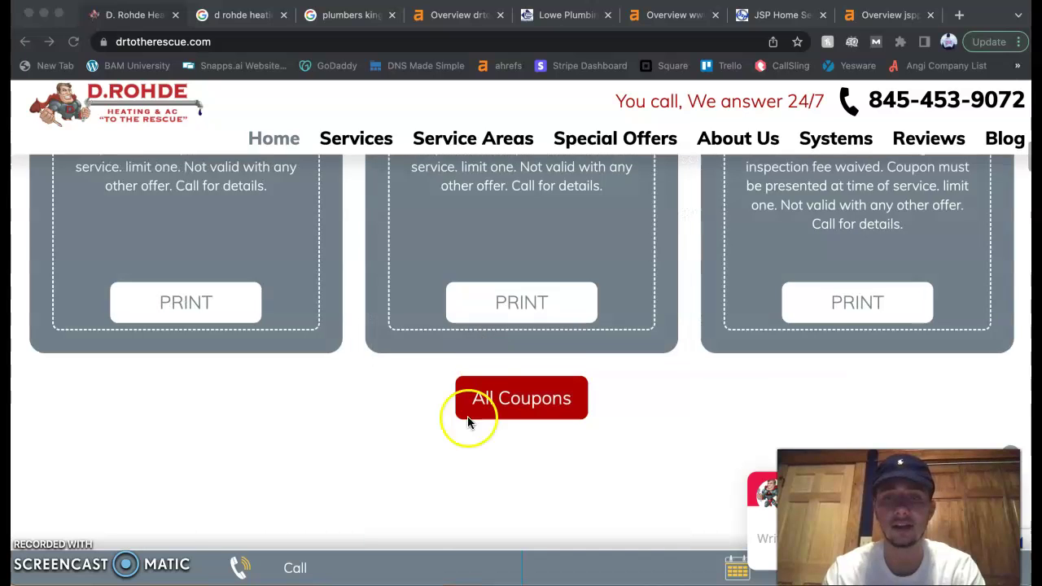
scroll(417, 478, down, 2)
scroll(417, 478, down, 3)
scroll(417, 478, down, 3)
scroll(417, 477, down, 3)
scroll(417, 478, down, 3)
scroll(417, 478, down, 3)
scroll(417, 478, down, 4)
scroll(417, 477, up, 2)
scroll(417, 478, up, 3)
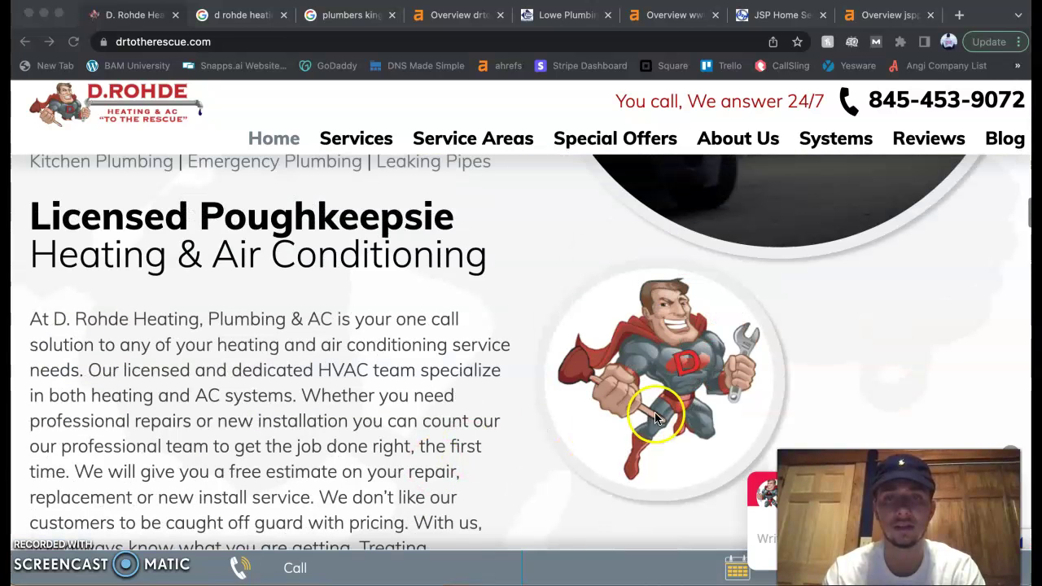
Step: Inspect the link options for the mascot image and the video thumbnail
right_click(696, 422)
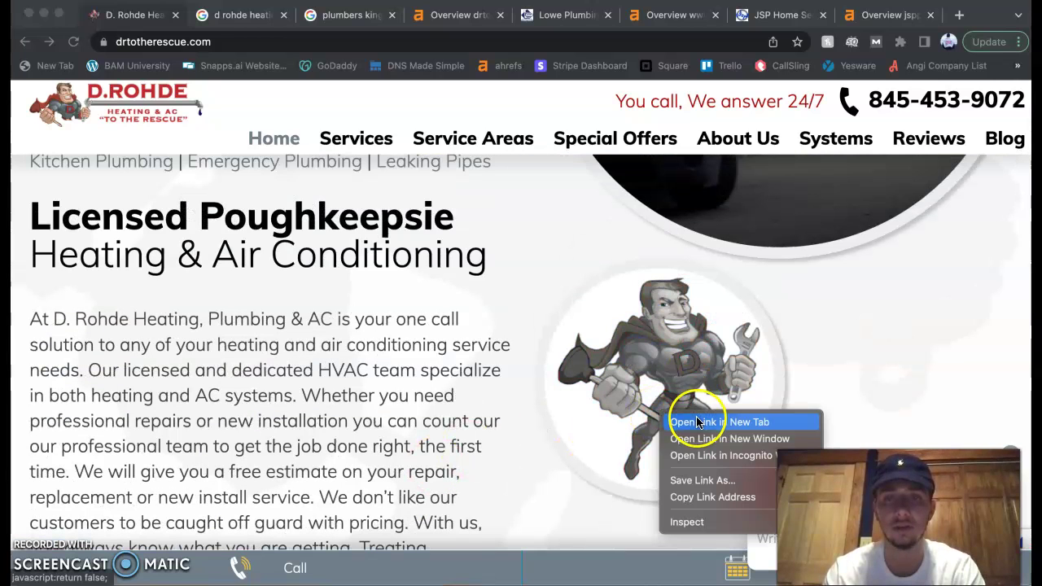
click(694, 478)
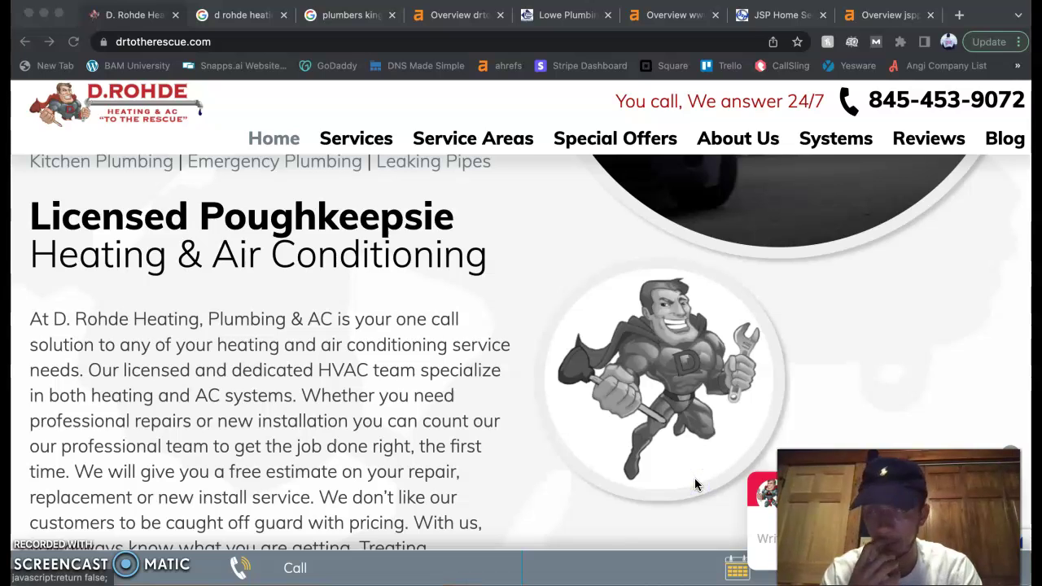
click(632, 422)
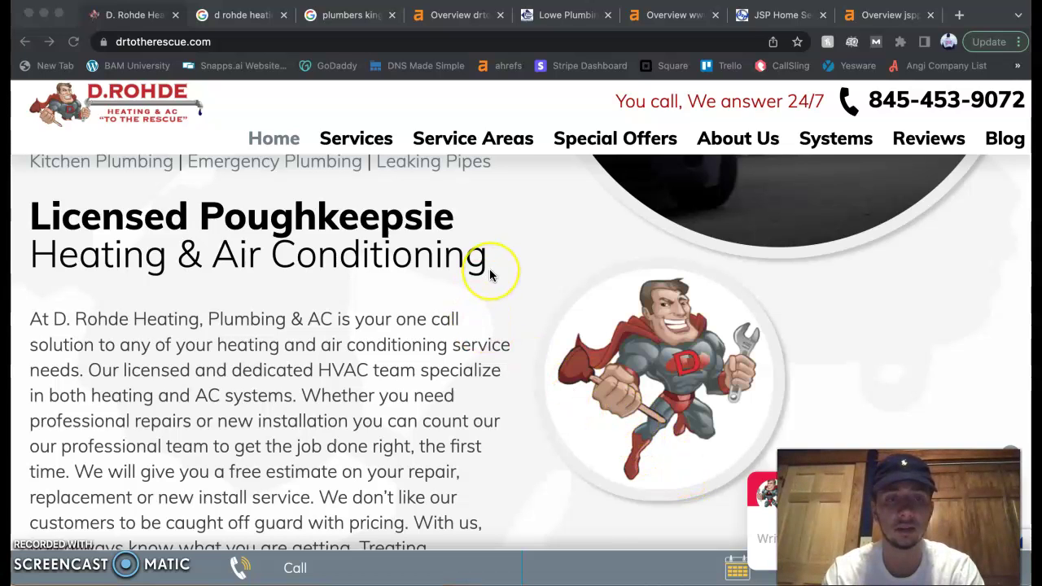
scroll(520, 306, up, 3)
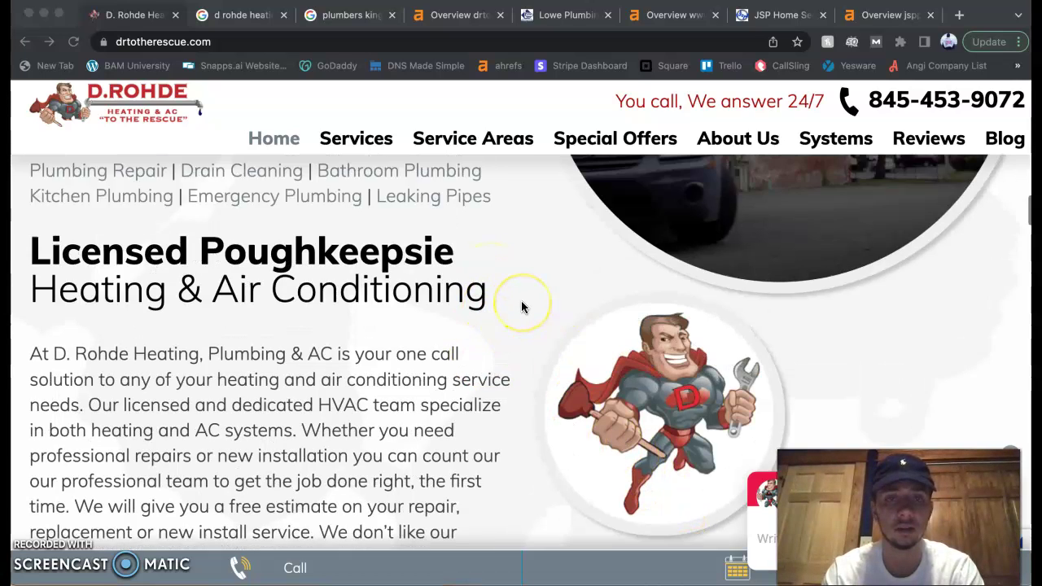
right_click(698, 238)
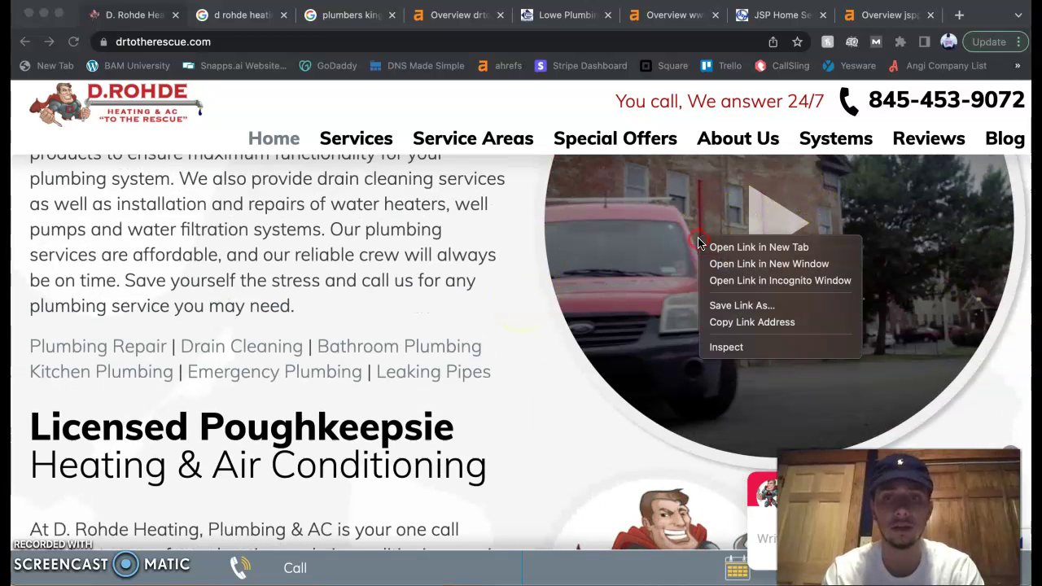
Step: Inspect the Cooling service card's link options and the house photo's image options
scroll(528, 399, down, 5)
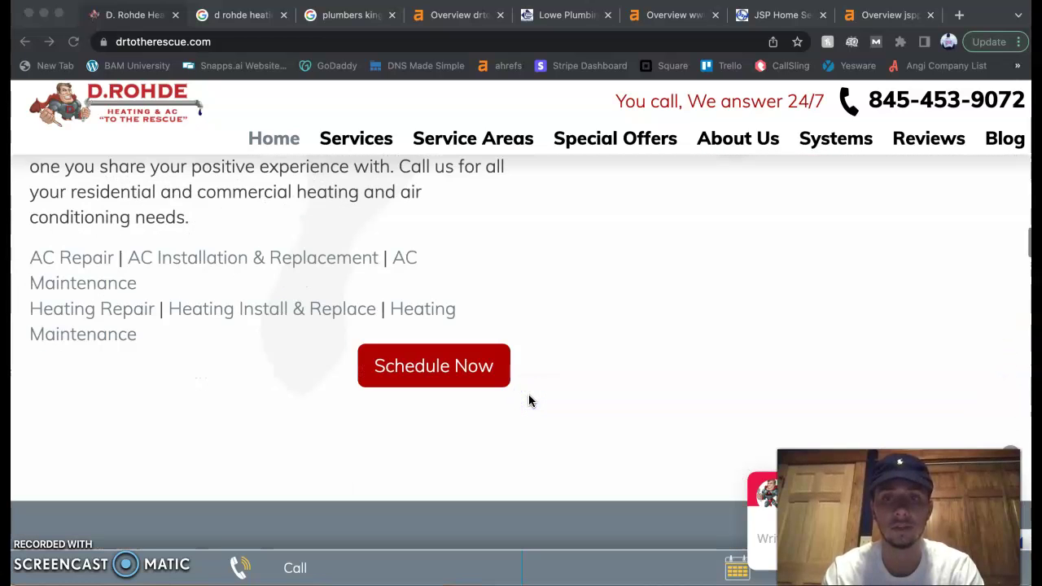
scroll(528, 401, up, 10)
scroll(630, 260, down, 5)
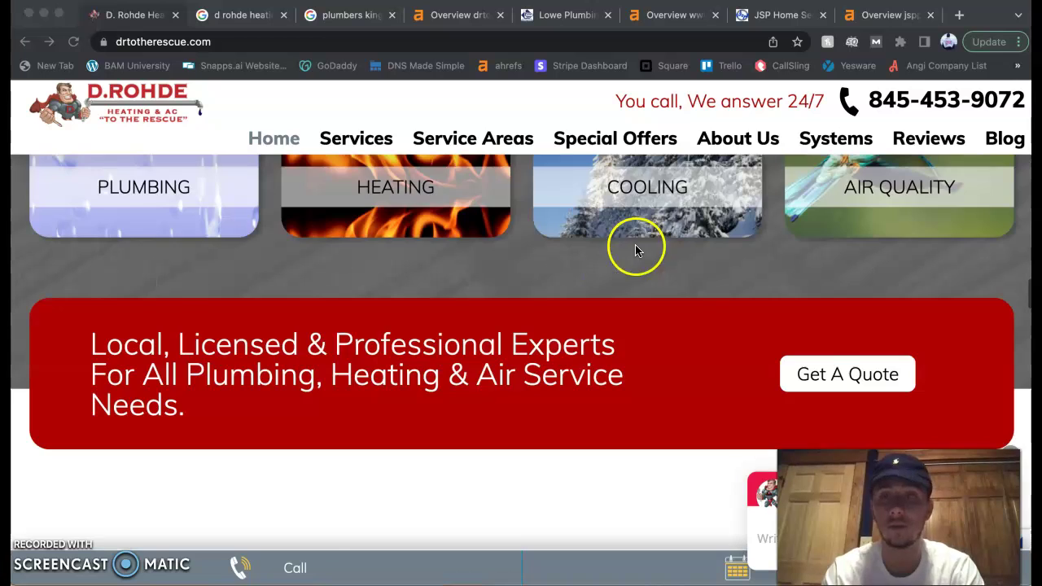
scroll(602, 257, up, 2)
right_click(602, 256)
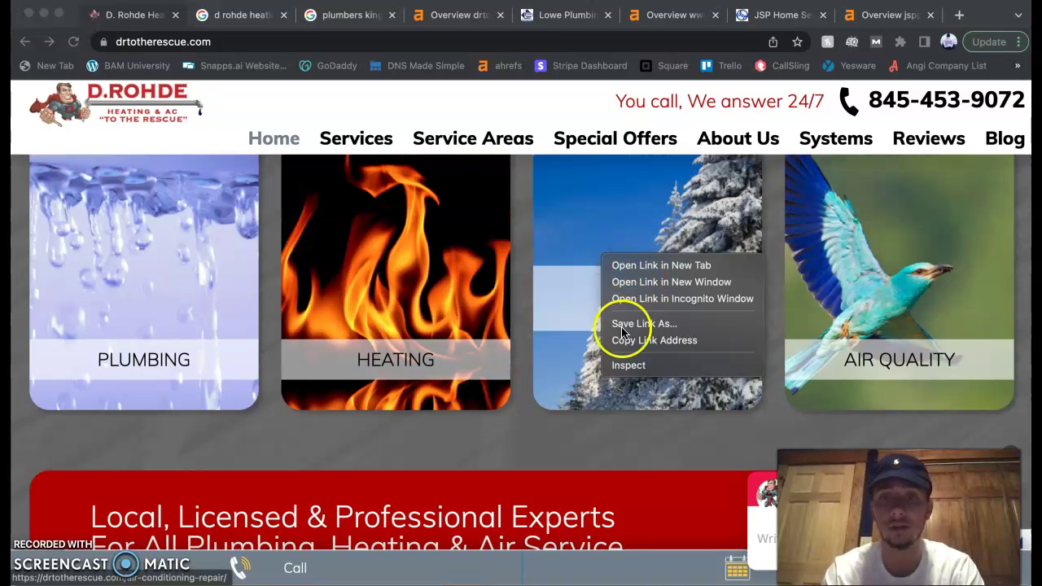
scroll(547, 435, down, 2)
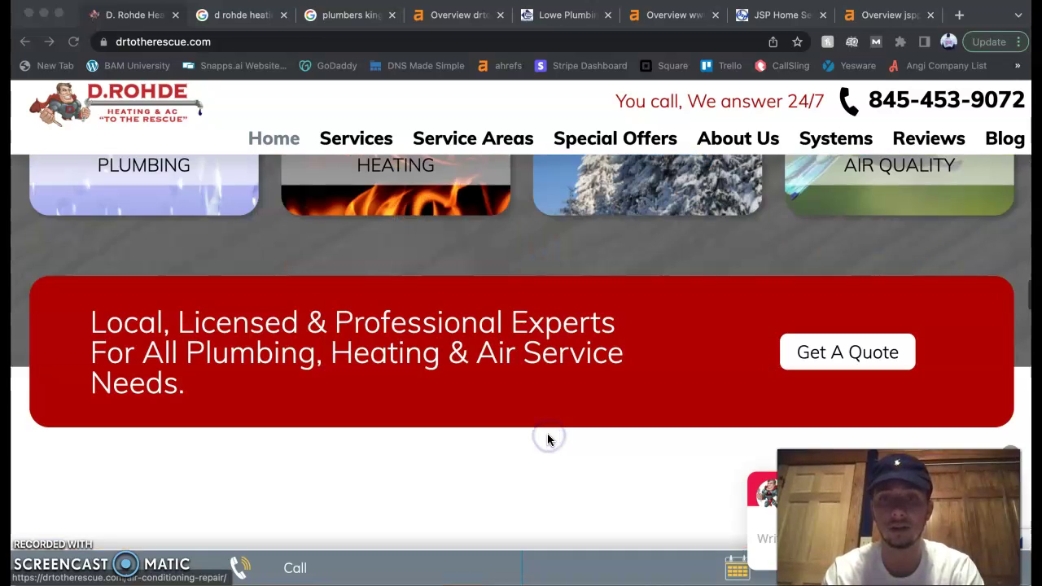
scroll(547, 439, down, 5)
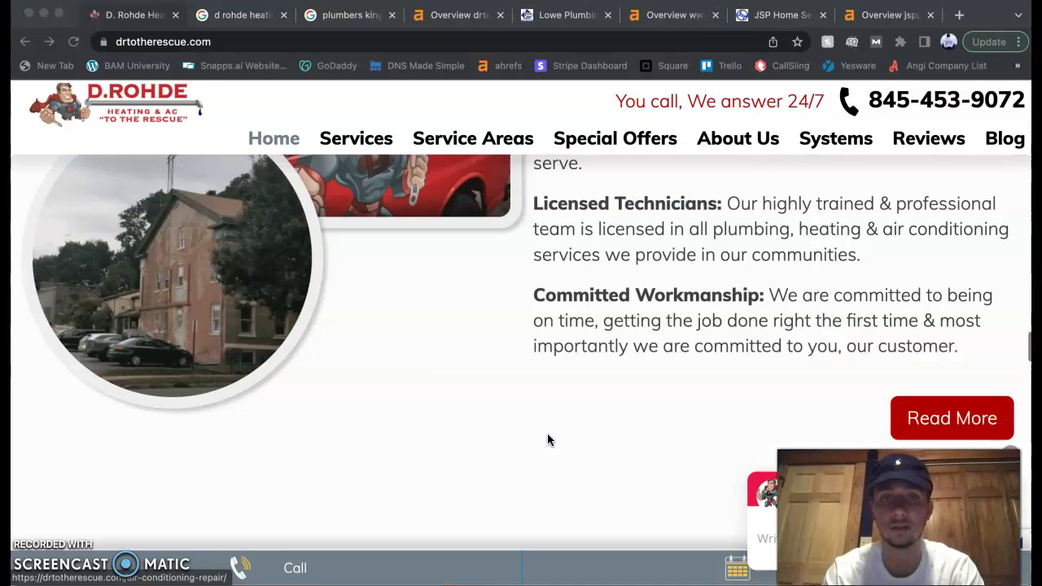
scroll(187, 333, up, 2)
right_click(196, 331)
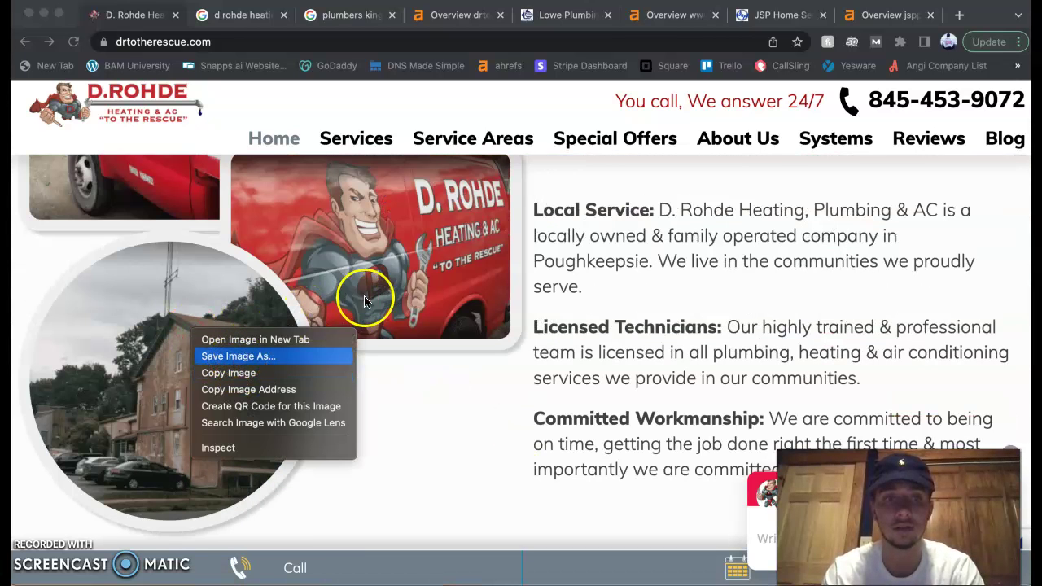
Step: Start saving the van photo, cancel the Save As window, and scroll back up
right_click(384, 275)
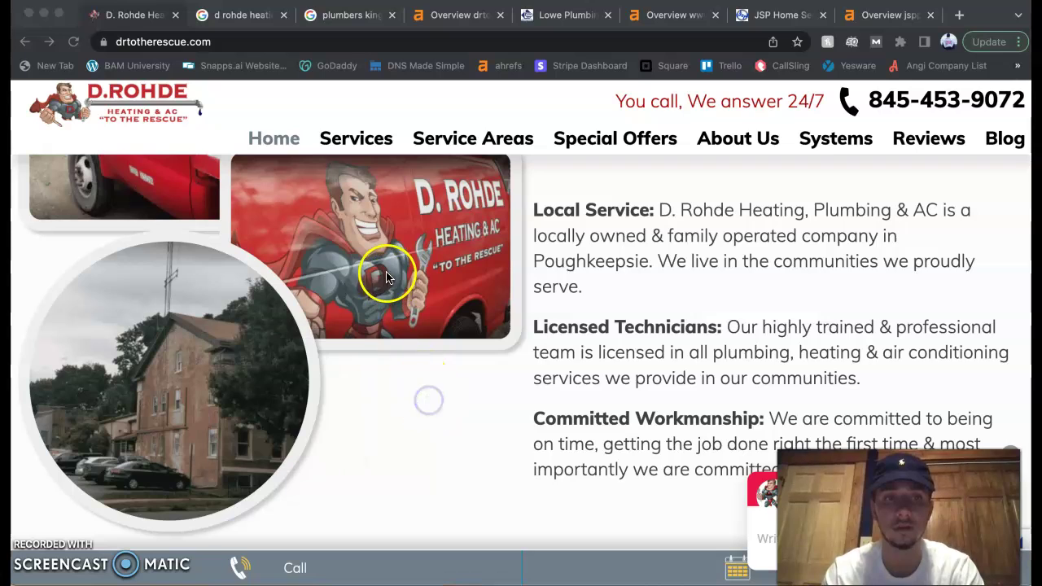
click(424, 299)
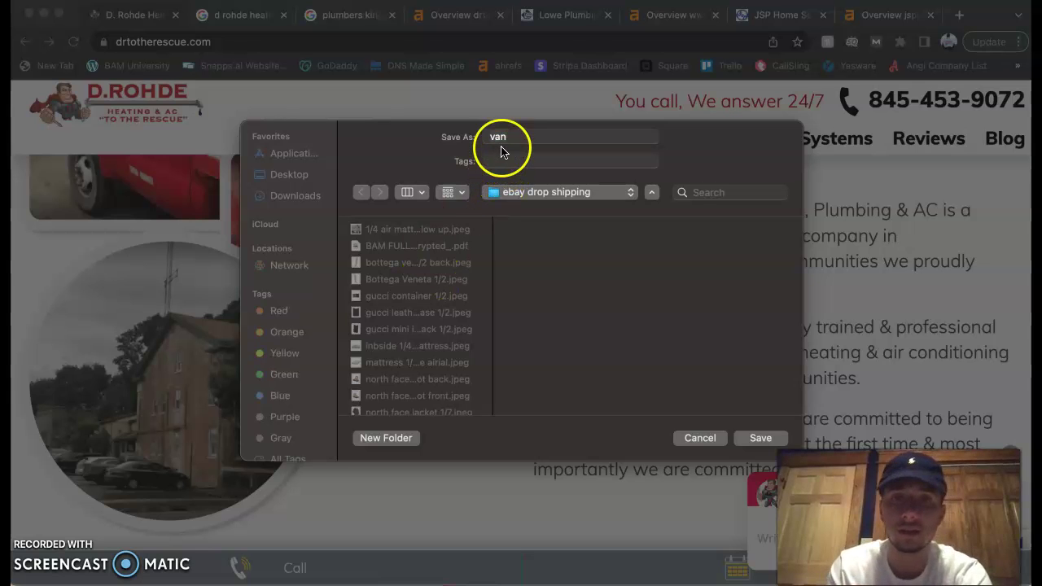
click(498, 138)
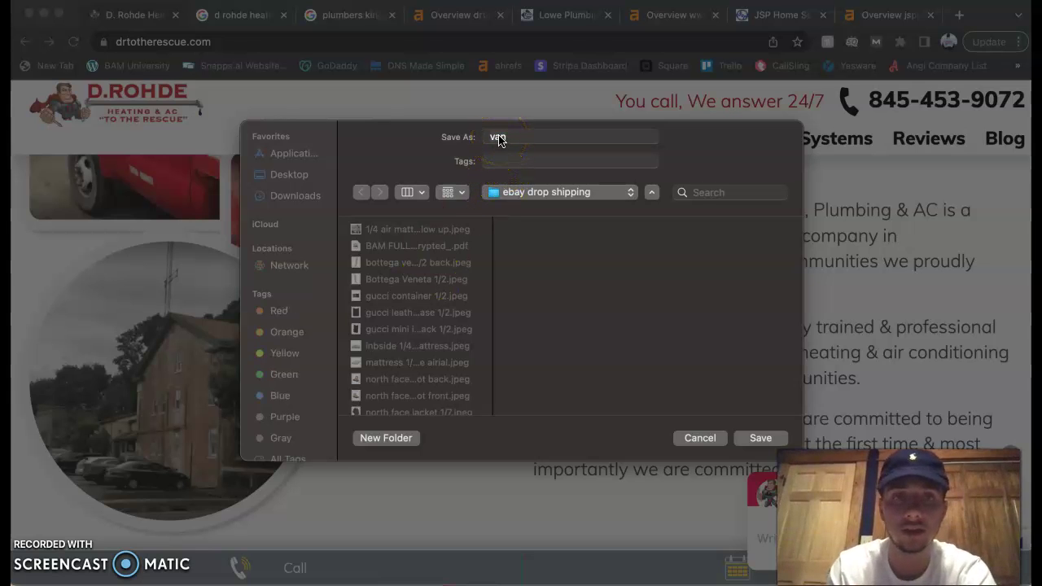
click(702, 439)
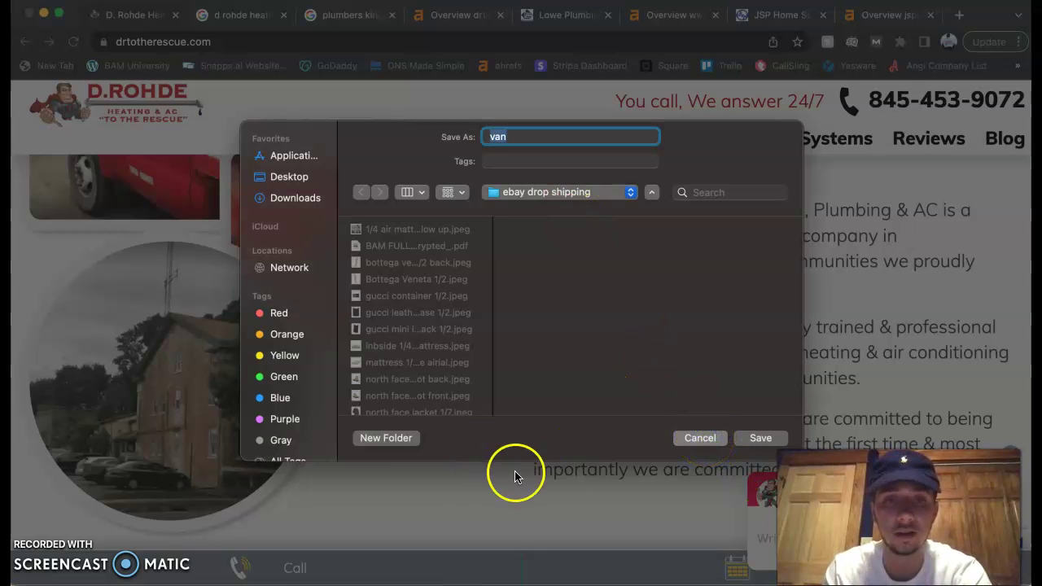
scroll(415, 476, up, 3)
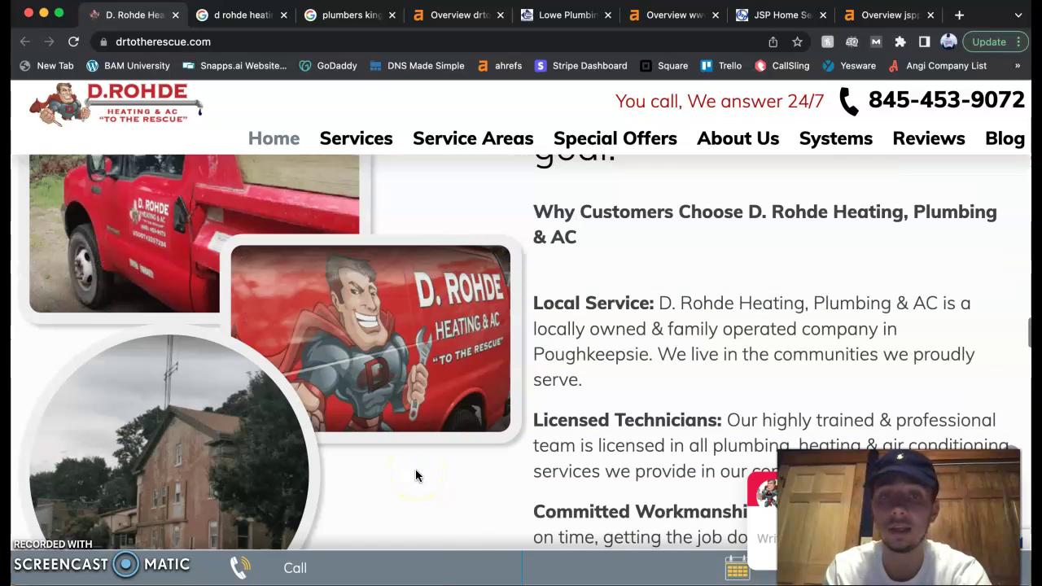
scroll(427, 398, up, 3)
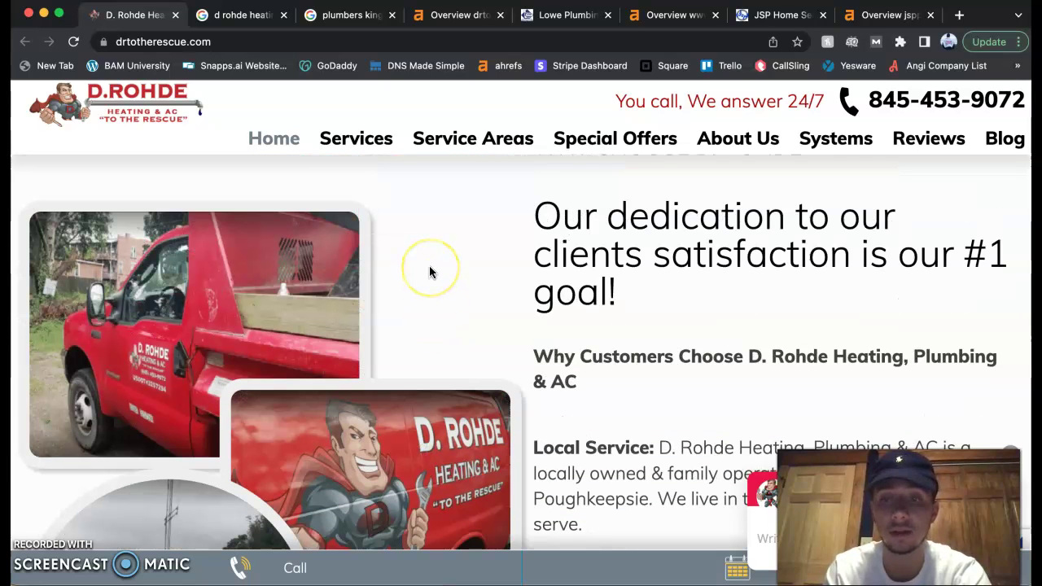
Step: Review the 'd rohde heating plumbing ac' results and business panel, then move to 'plumbers kingston ny'
click(241, 22)
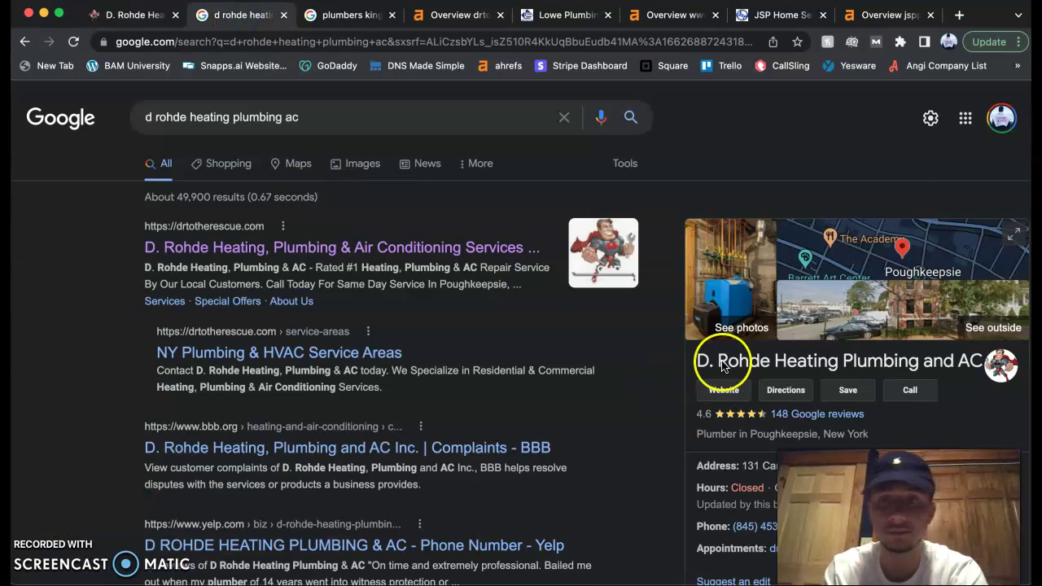
scroll(740, 333, down, 2)
scroll(651, 309, up, 1)
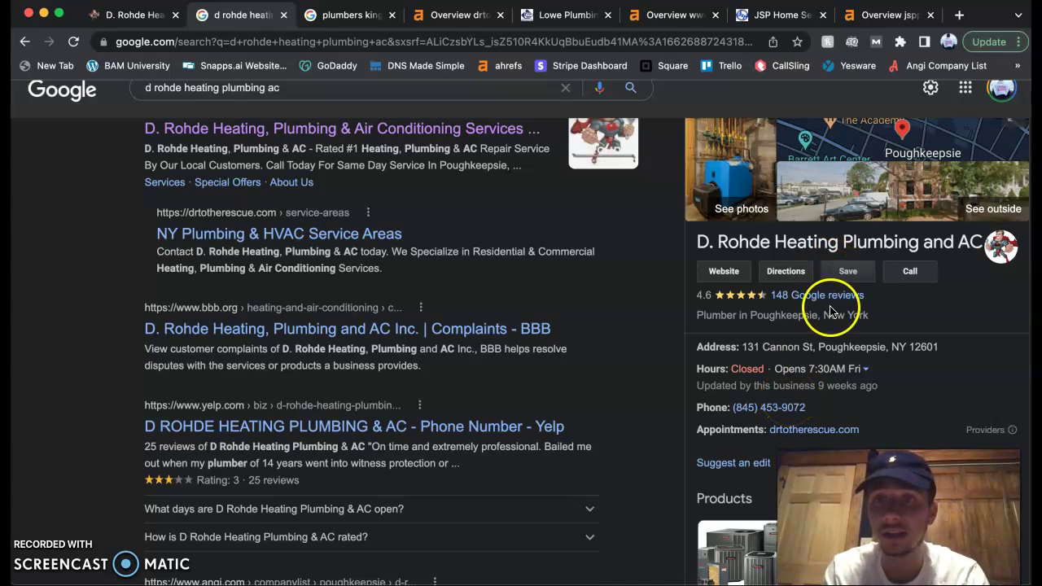
scroll(824, 301, up, 1)
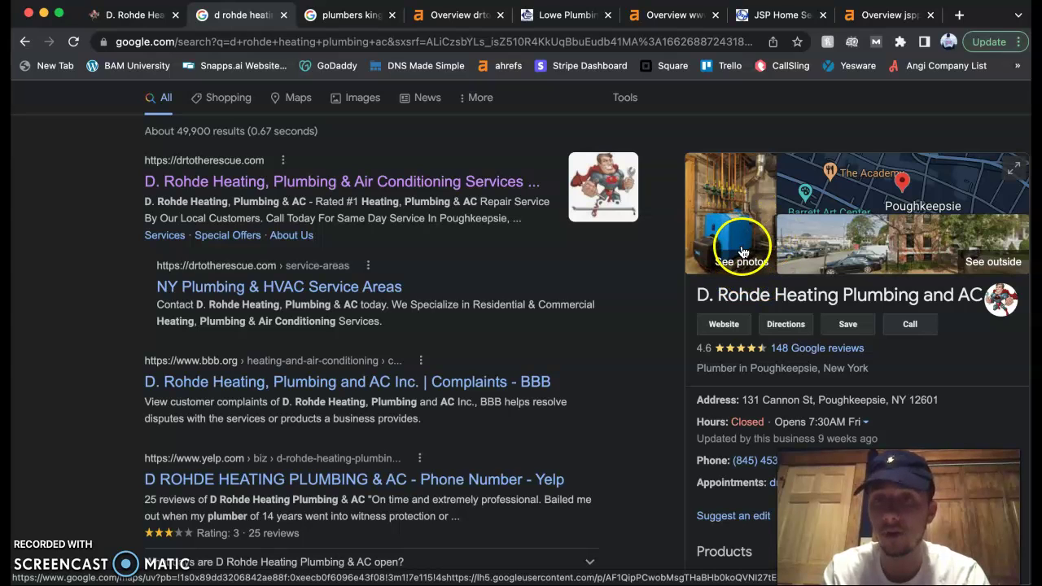
click(354, 15)
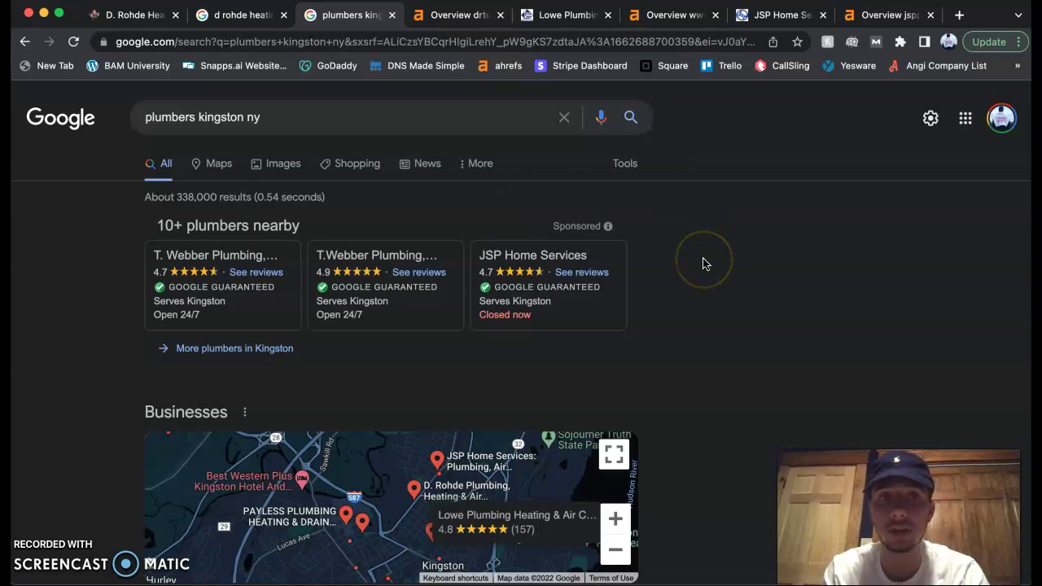
scroll(705, 261, down, 1)
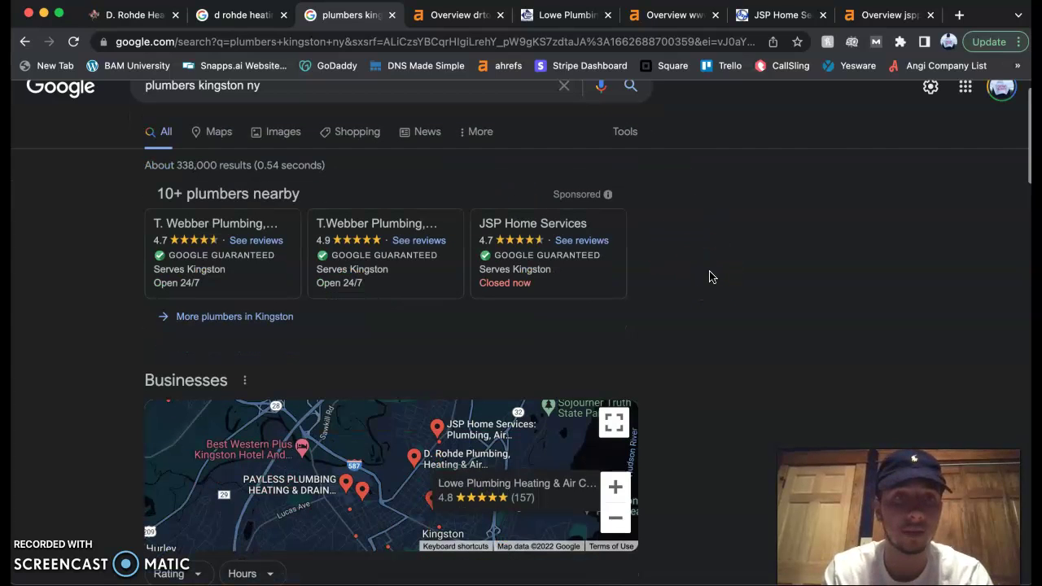
scroll(533, 208, down, 1)
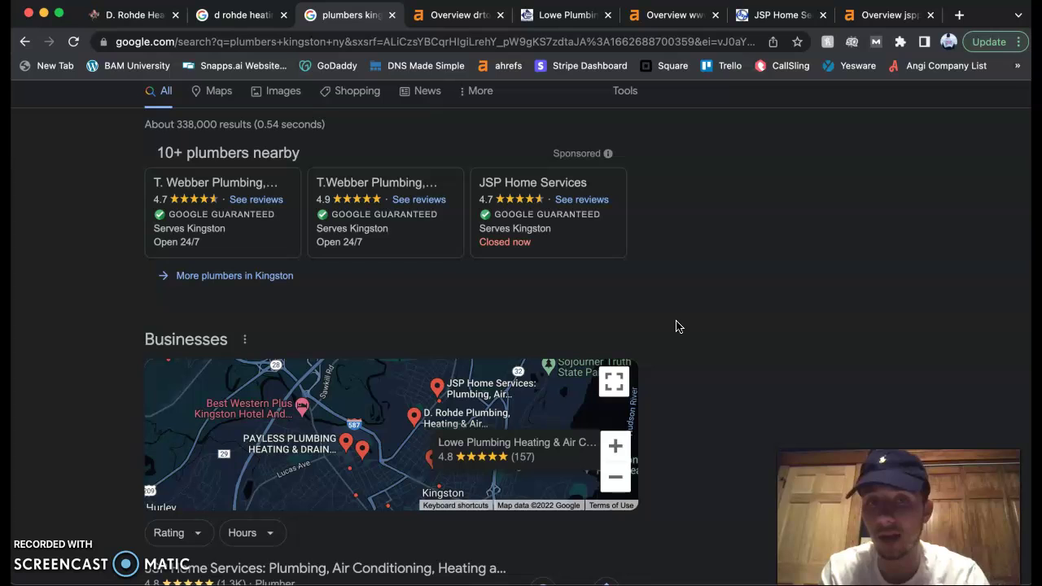
scroll(663, 391, down, 2)
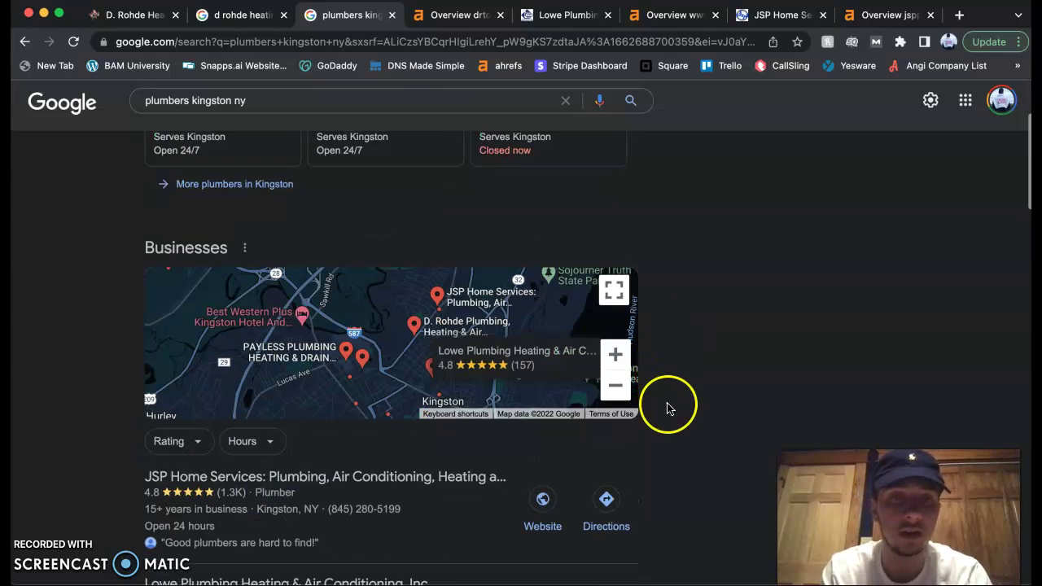
scroll(669, 417, down, 1)
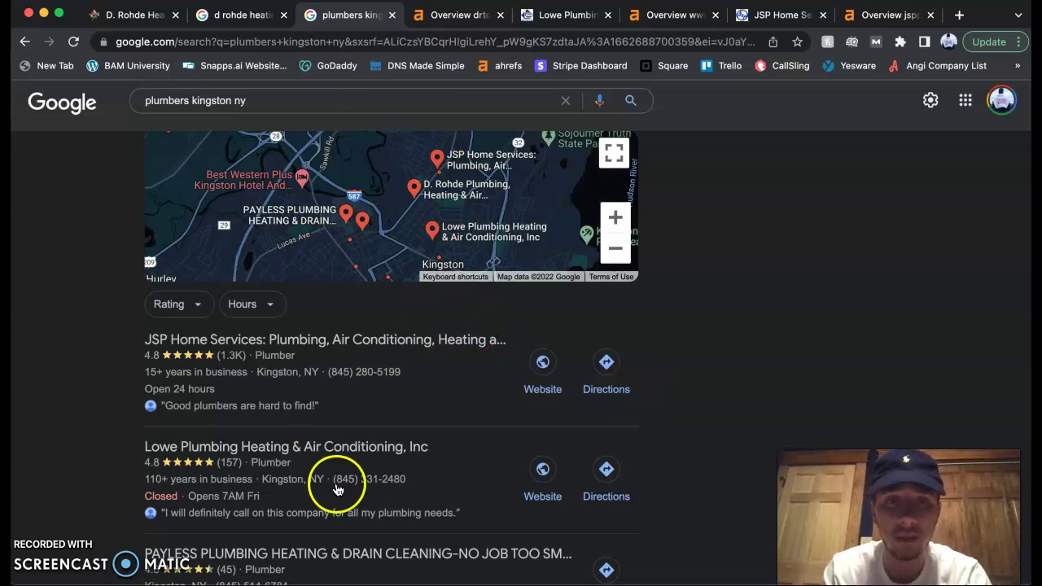
scroll(308, 492, down, 1)
scroll(396, 488, down, 1)
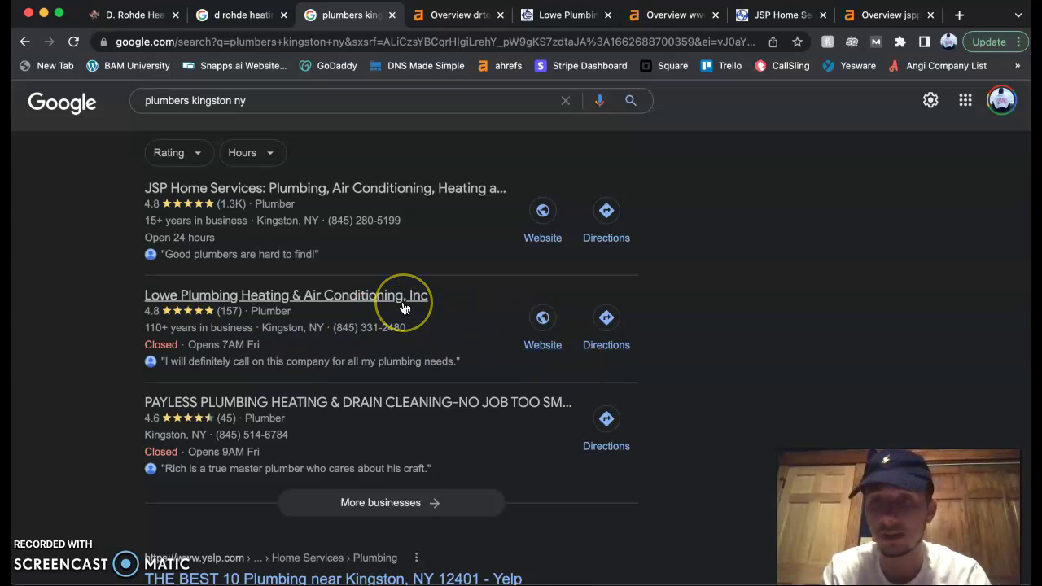
scroll(391, 318, down, 2)
scroll(415, 342, down, 2)
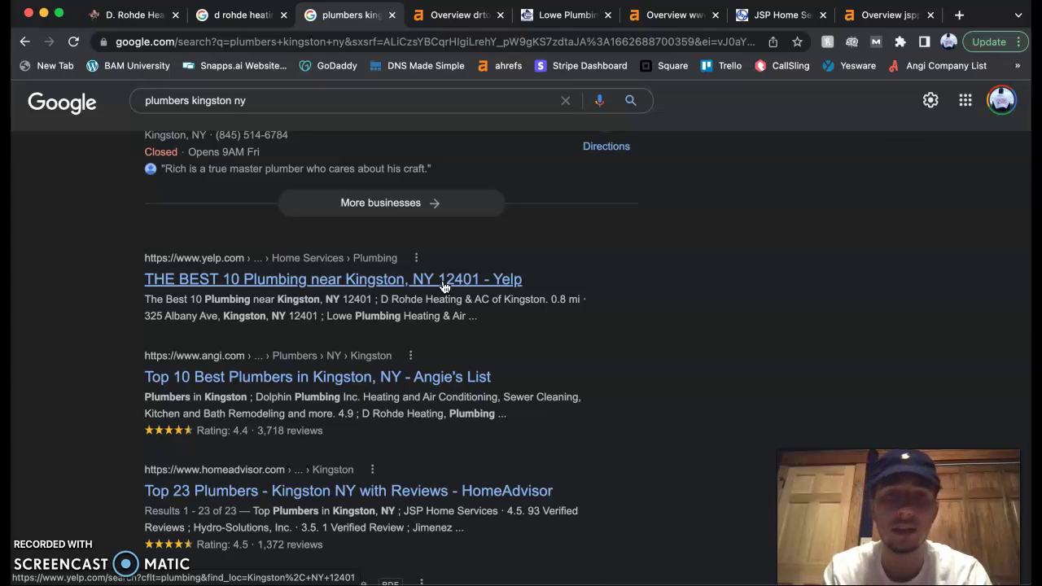
click(645, 332)
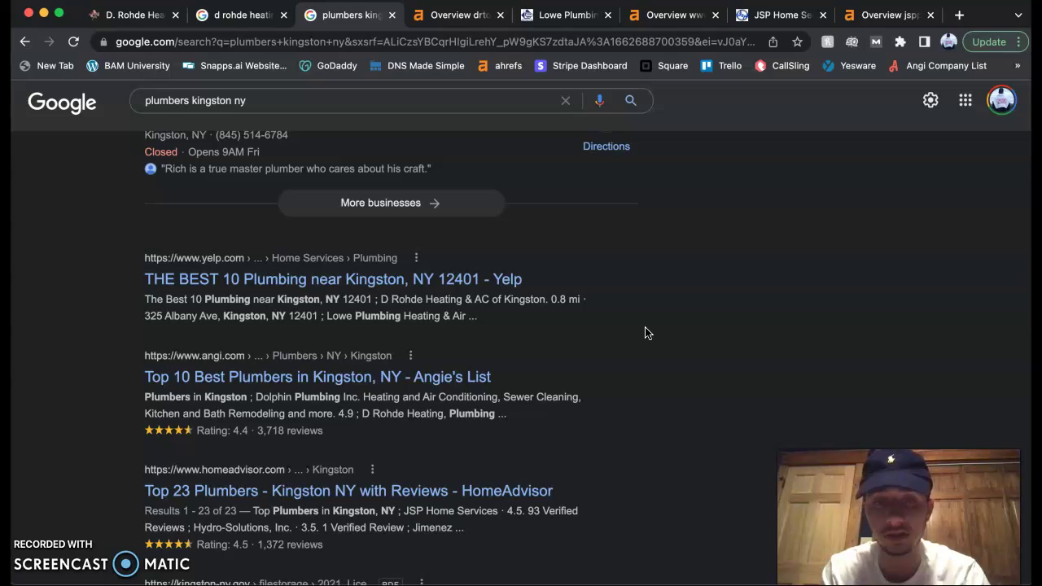
click(678, 375)
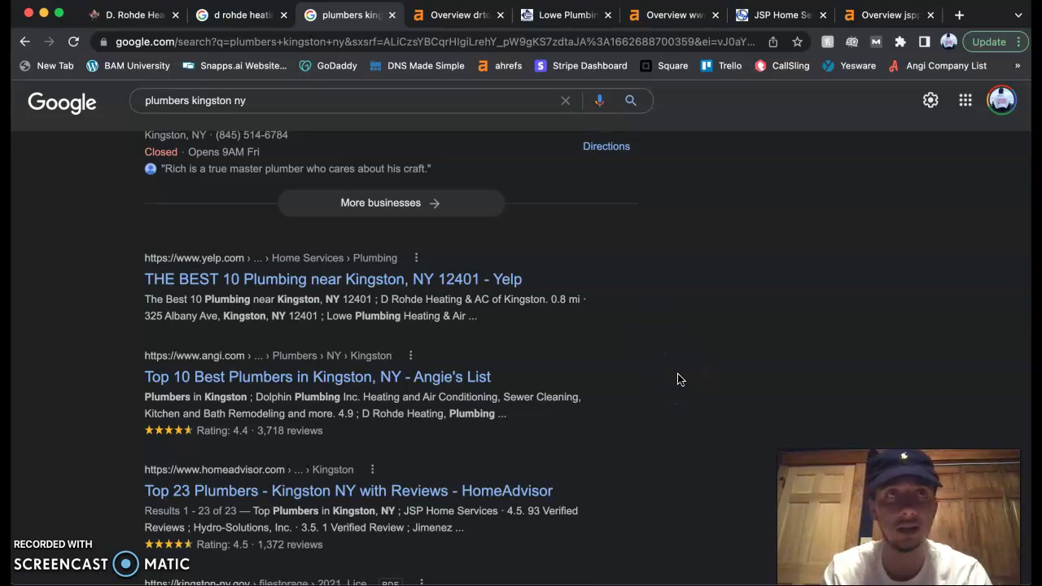
click(665, 432)
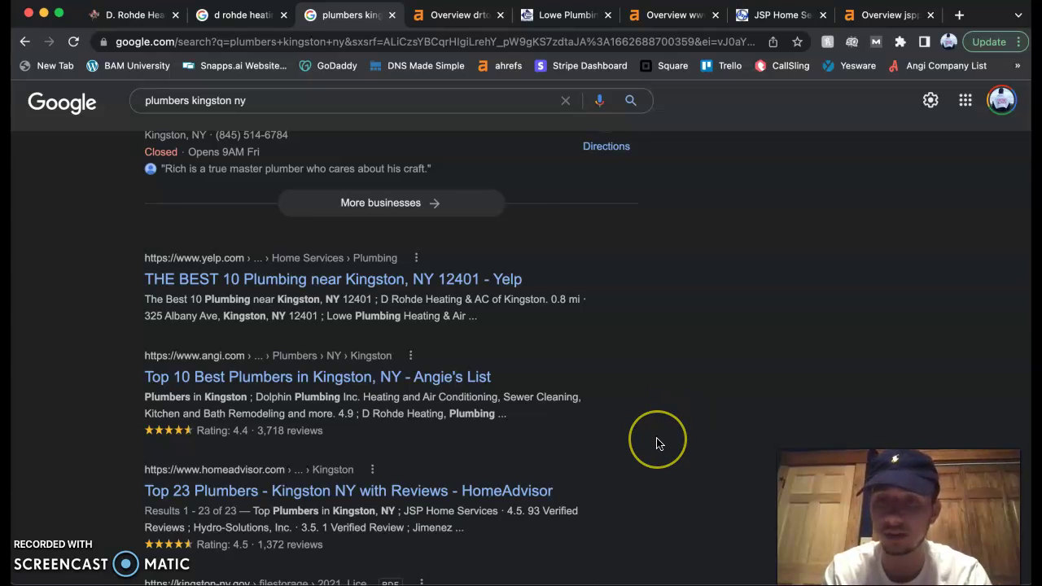
scroll(661, 438, down, 2)
scroll(655, 435, down, 5)
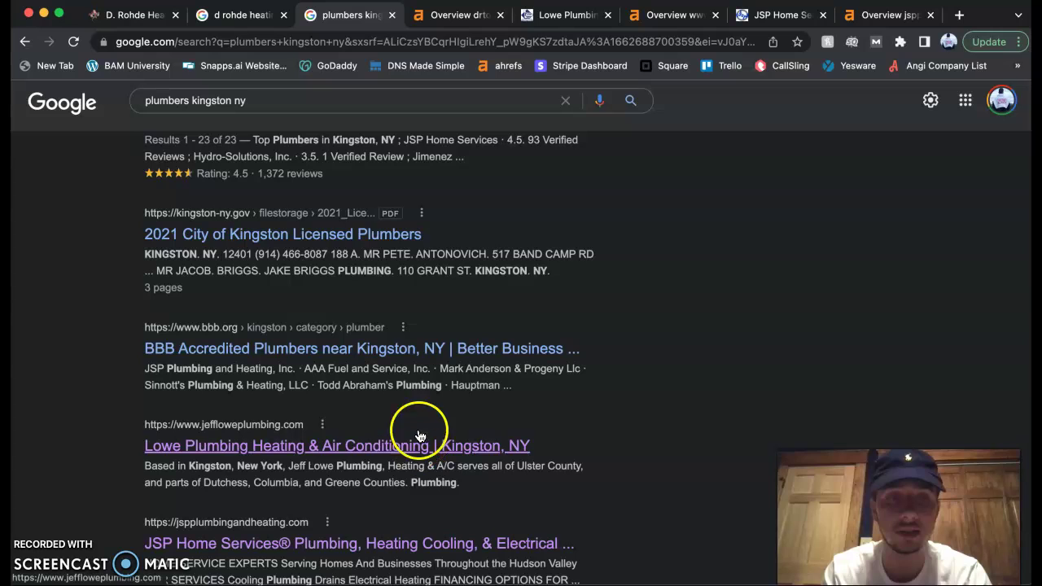
scroll(419, 464, down, 2)
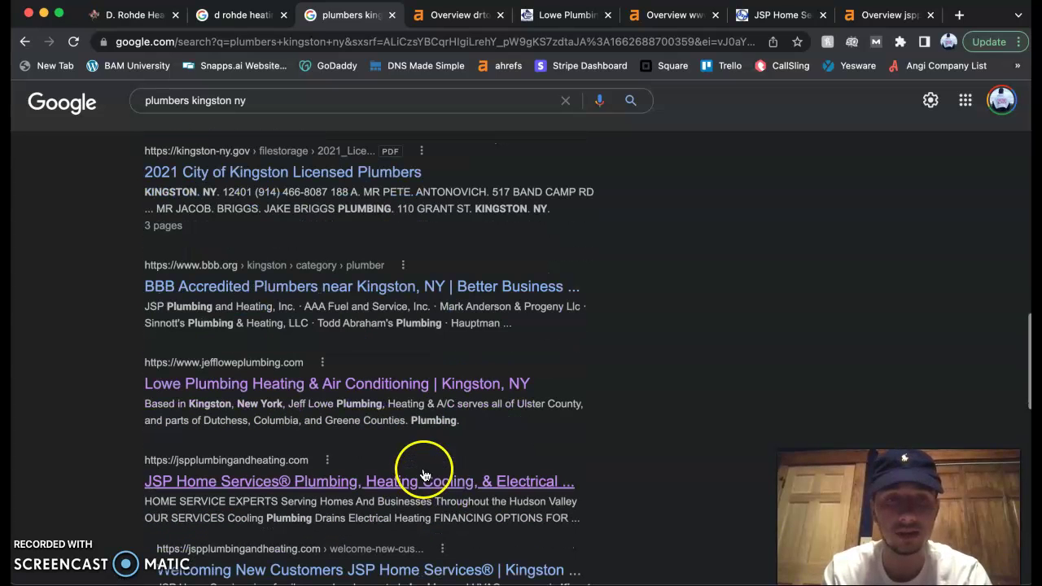
scroll(415, 458, down, 2)
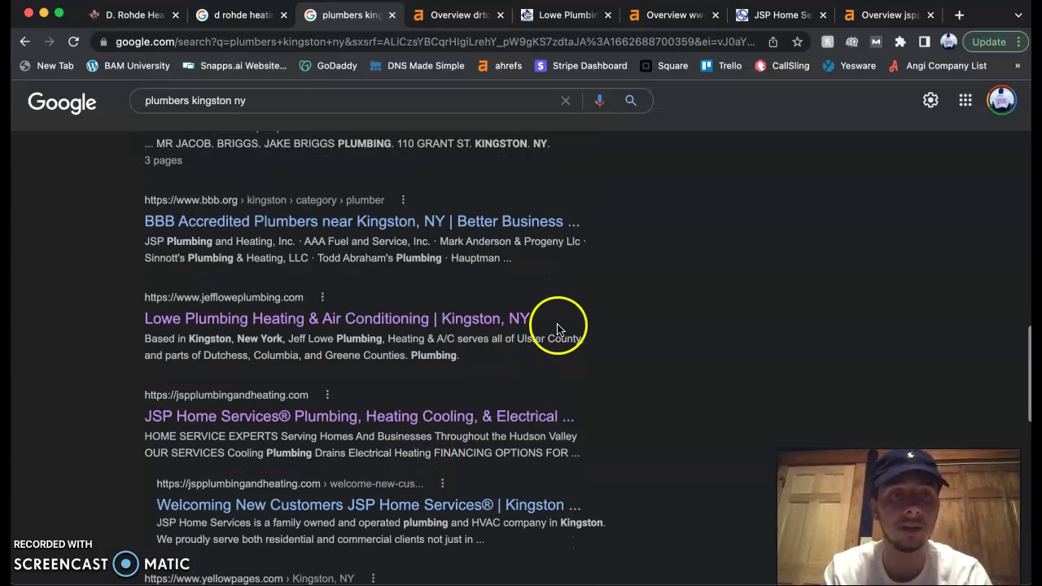
scroll(586, 346, down, 1)
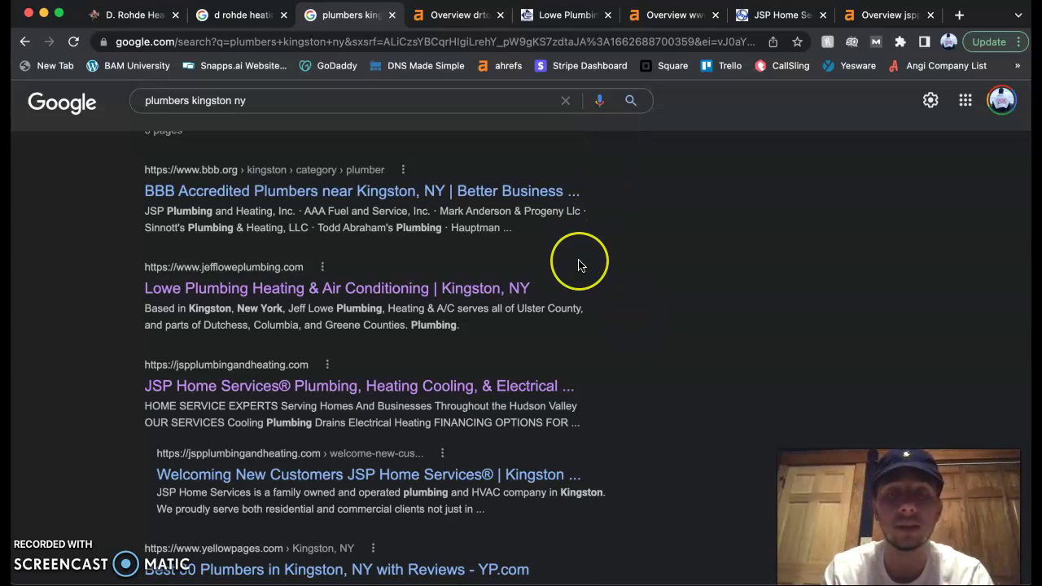
scroll(579, 265, down, 4)
scroll(579, 264, down, 1)
scroll(616, 400, down, 1)
scroll(616, 400, down, 2)
scroll(616, 401, down, 1)
scroll(616, 402, down, 2)
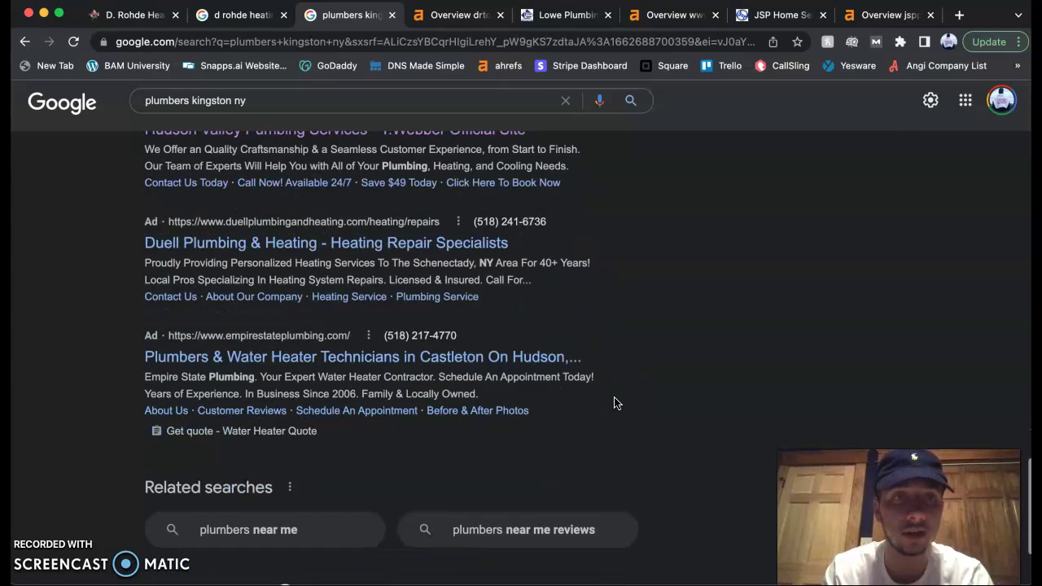
scroll(616, 403, down, 1)
scroll(616, 403, down, 2)
scroll(616, 403, up, 4)
scroll(616, 403, up, 4)
scroll(616, 403, up, 1)
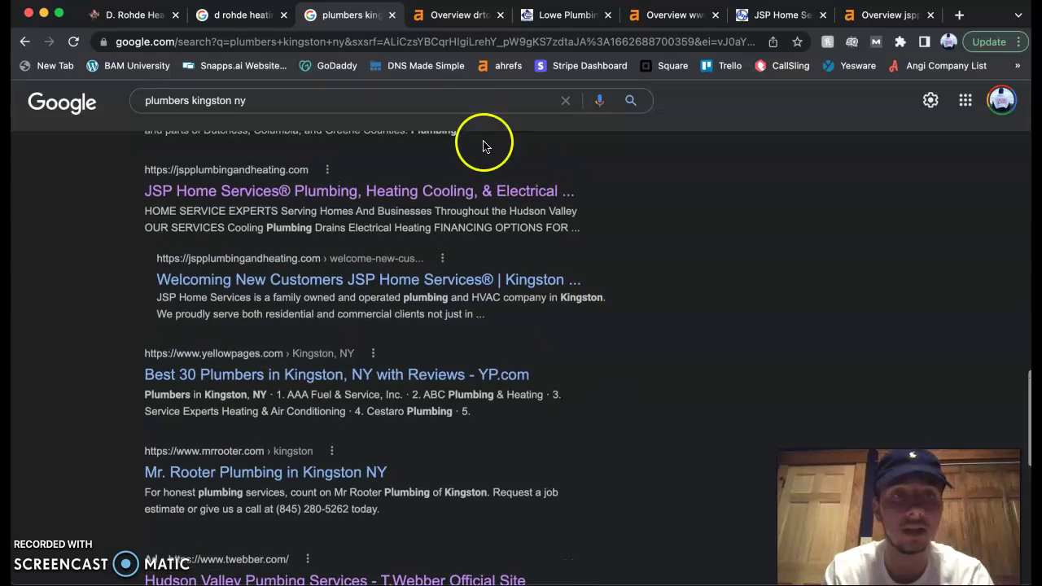
Step: Check the drtotherescue.com Ahrefs overview and DR metric, then open its 56 organic keywords
click(455, 16)
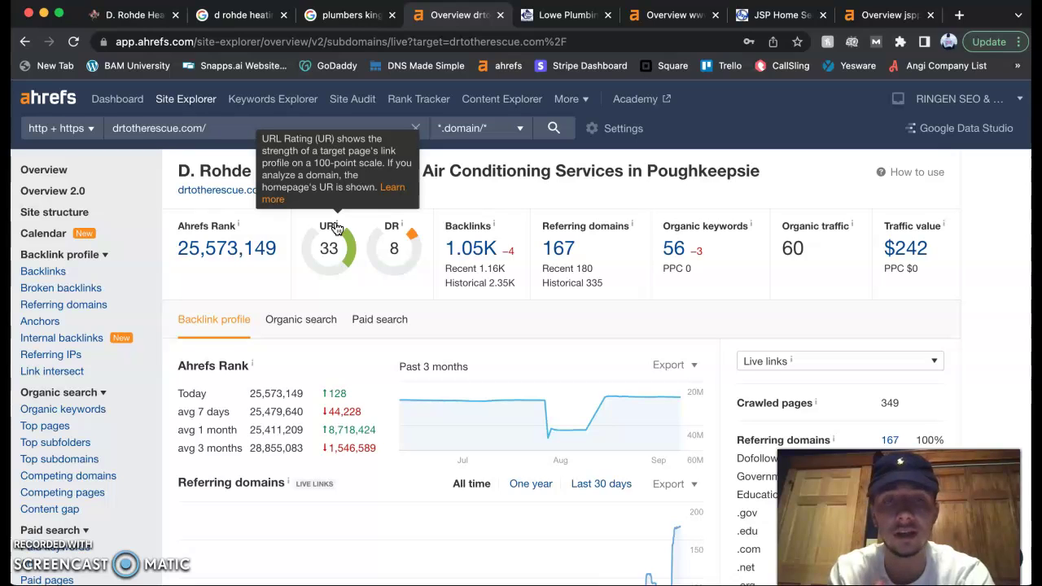
mouse_move(329, 226)
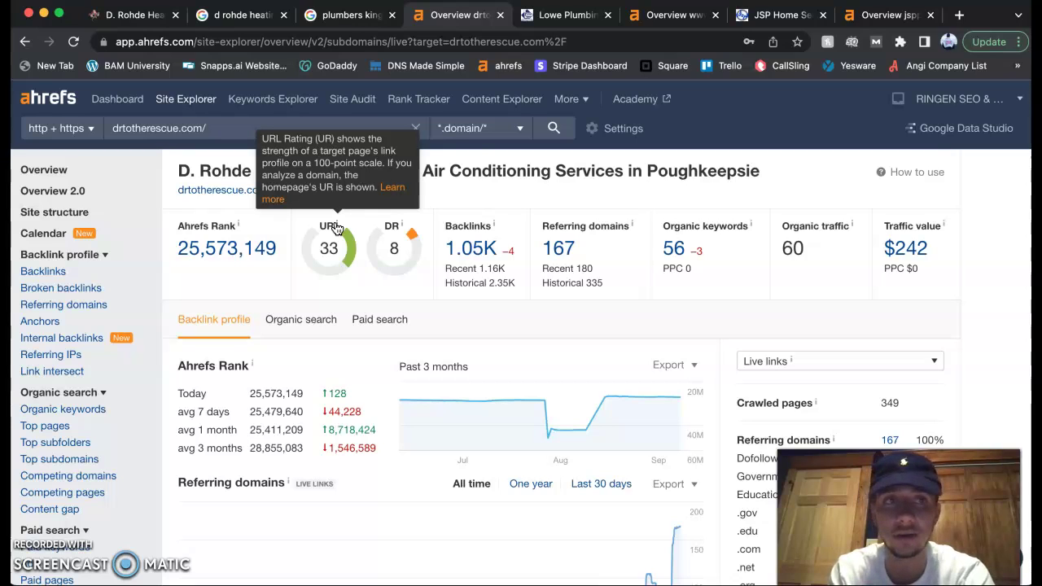
click(399, 228)
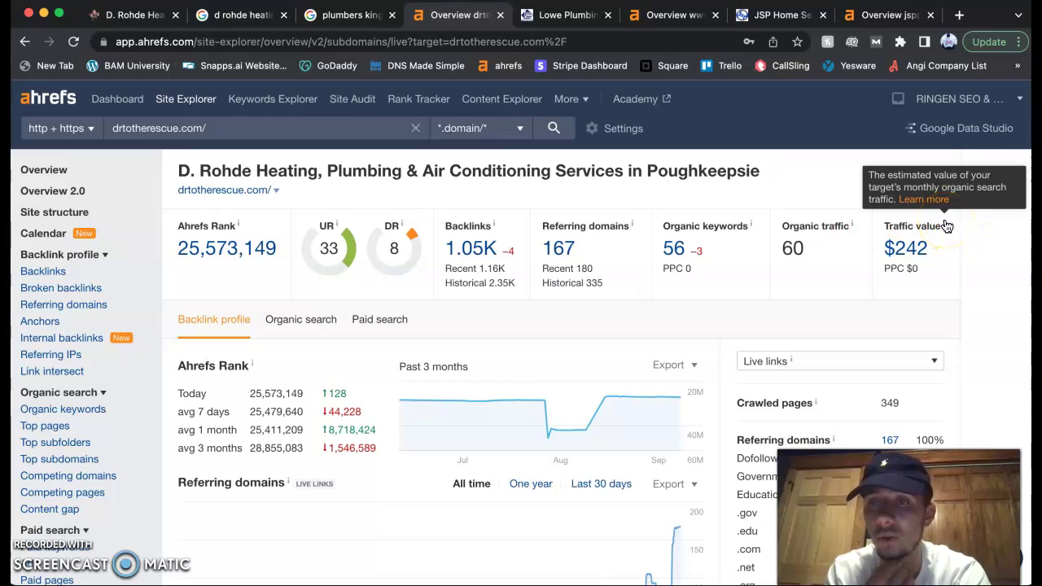
click(675, 250)
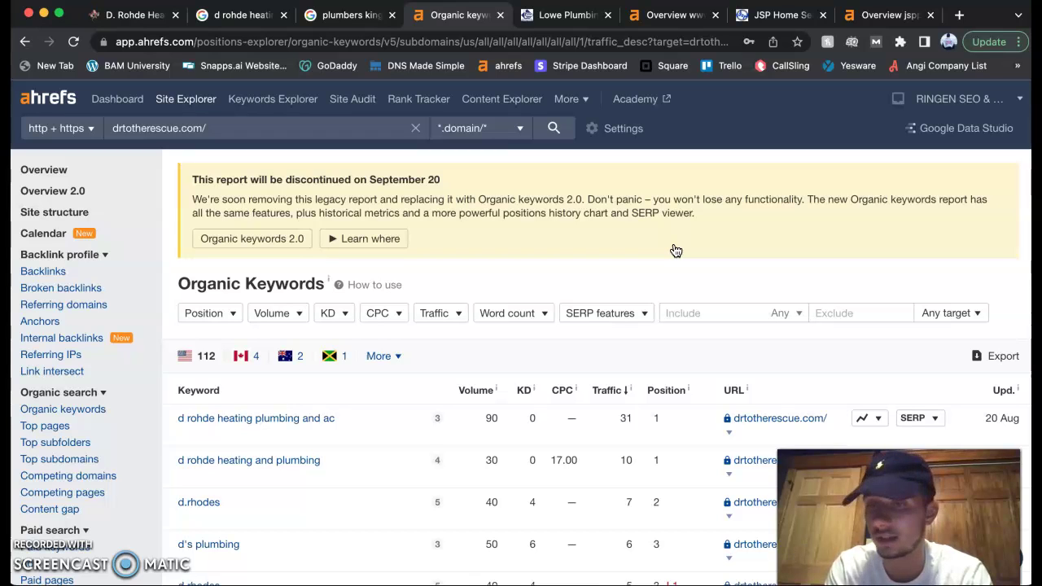
scroll(577, 360, down, 2)
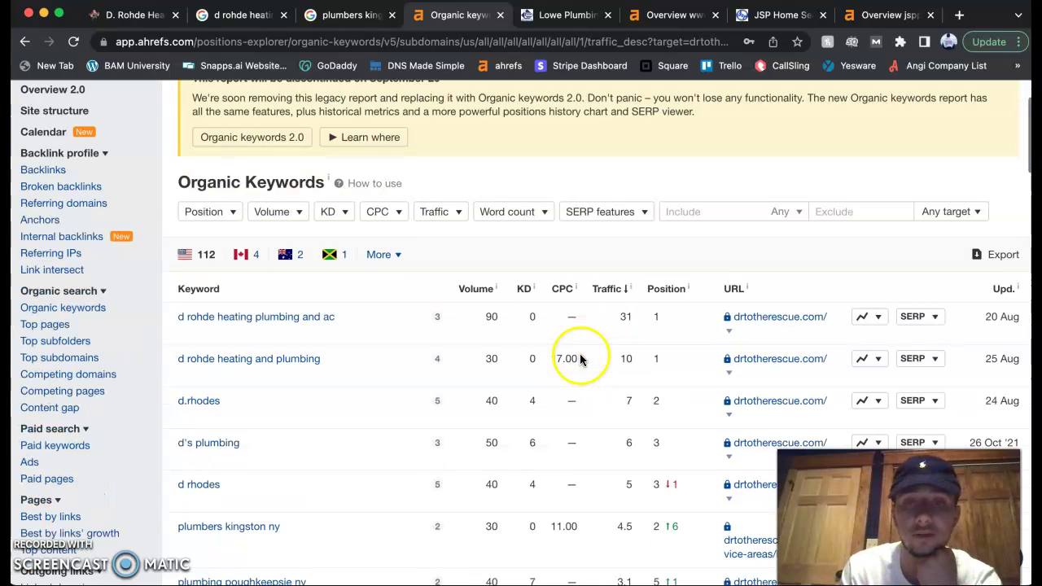
scroll(445, 454, down, 1)
scroll(445, 453, down, 1)
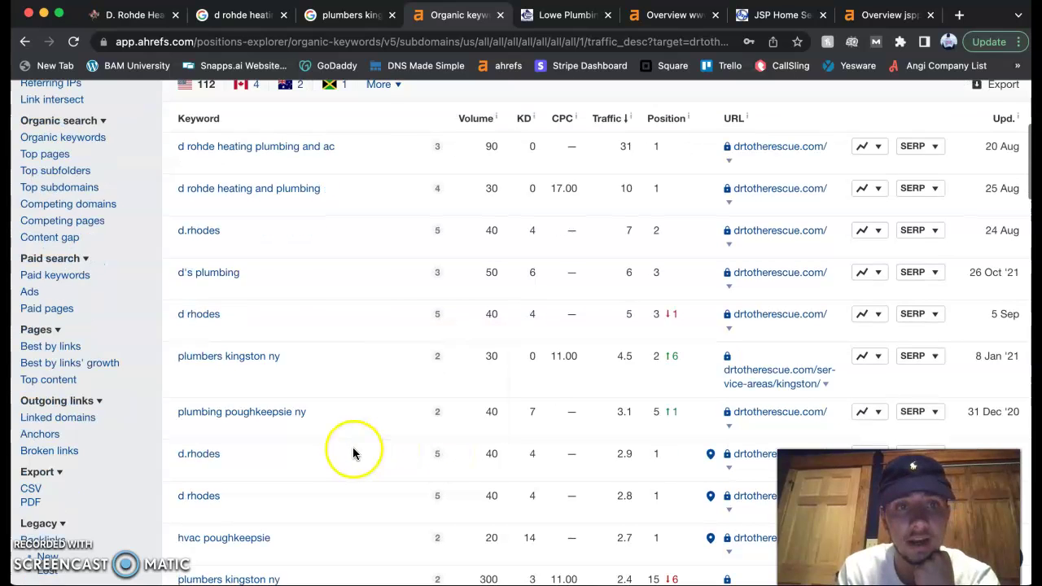
scroll(227, 317, down, 2)
scroll(225, 284, down, 1)
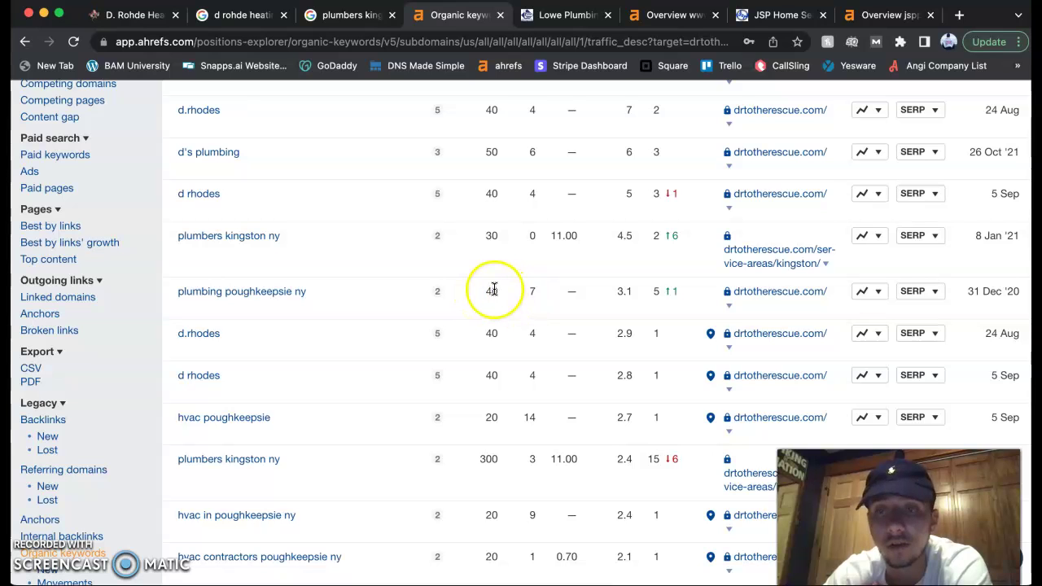
scroll(491, 288, up, 5)
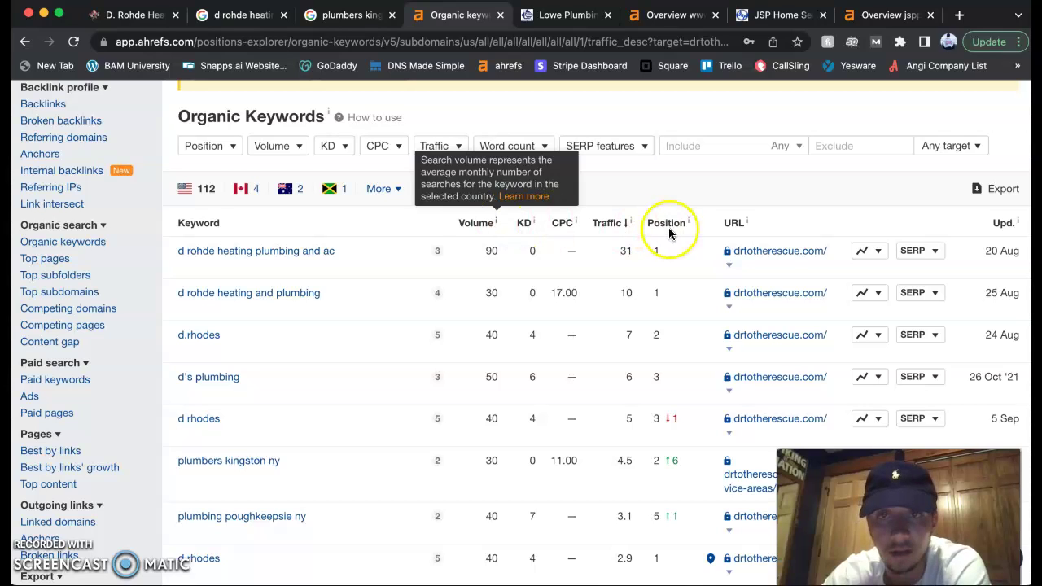
mouse_move(667, 223)
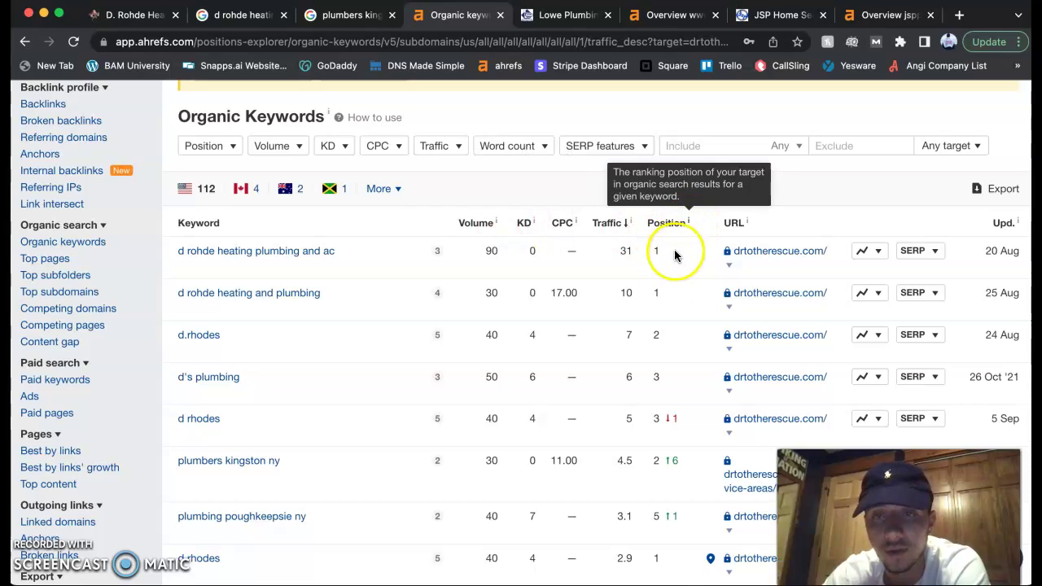
scroll(632, 367, down, 1)
scroll(635, 367, down, 3)
scroll(636, 367, down, 1)
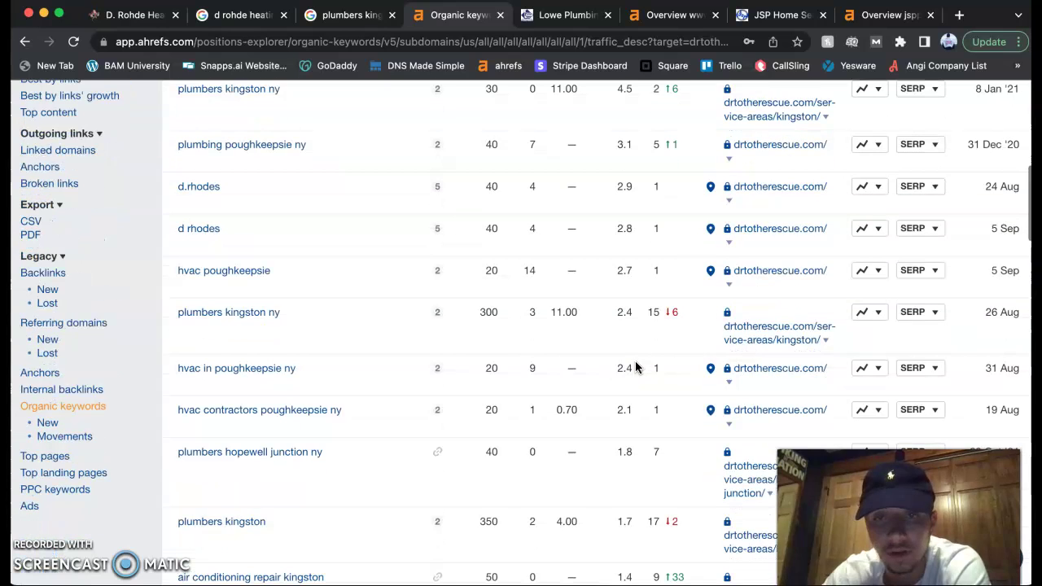
scroll(635, 366, down, 1)
click(342, 351)
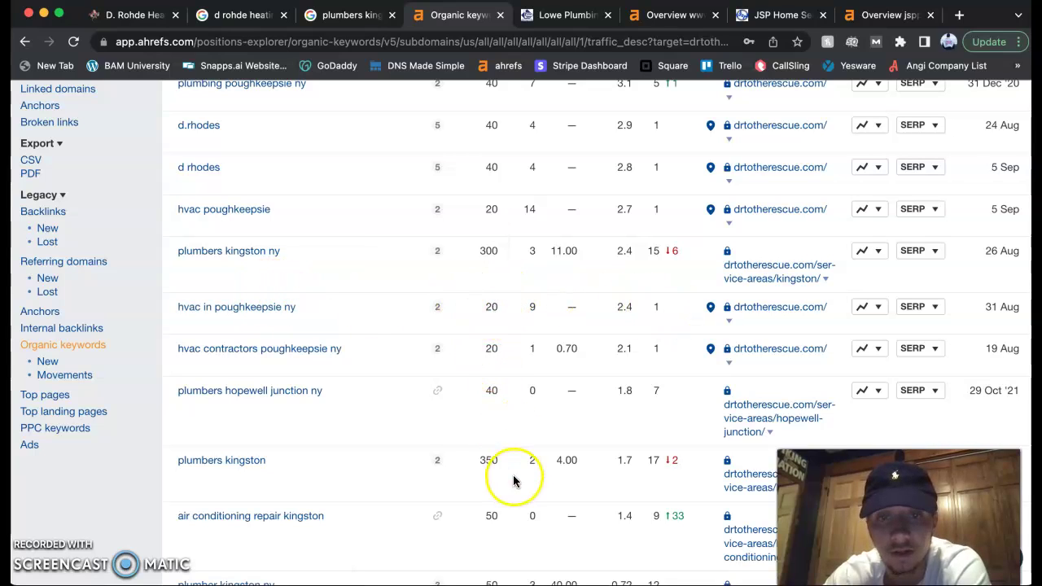
scroll(488, 468, down, 2)
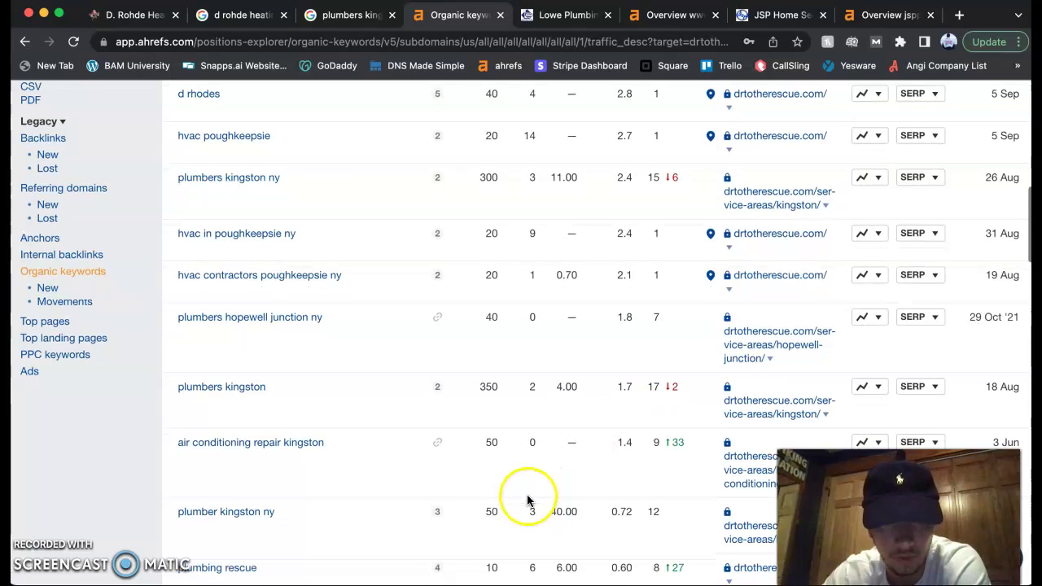
scroll(286, 373, down, 2)
scroll(391, 462, down, 3)
scroll(393, 462, down, 2)
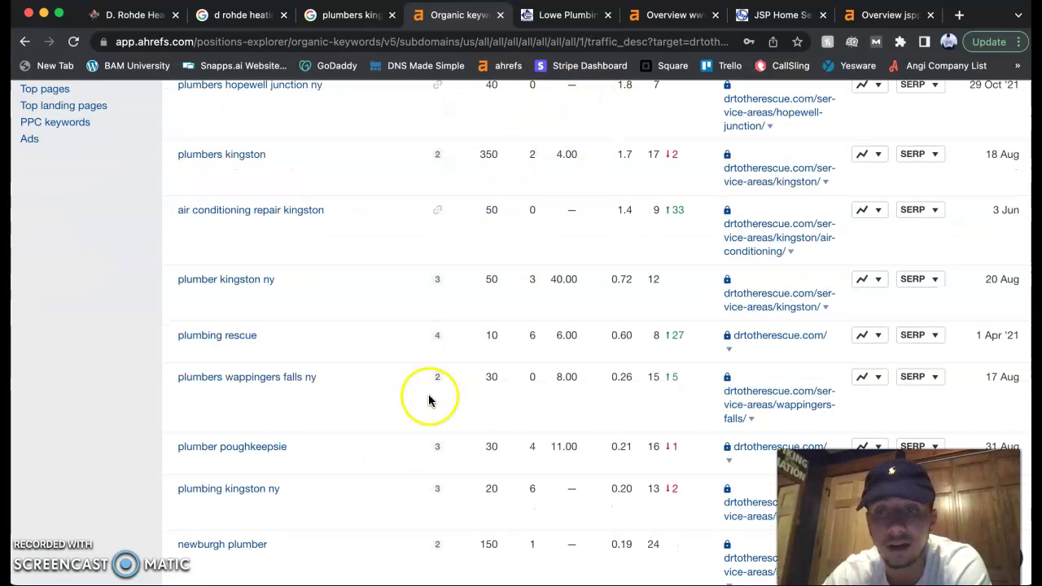
Step: Scroll the Jeff Lowe Plumbing homepage, then view its Ahrefs overview (DR 11, 248 keywords)
click(567, 18)
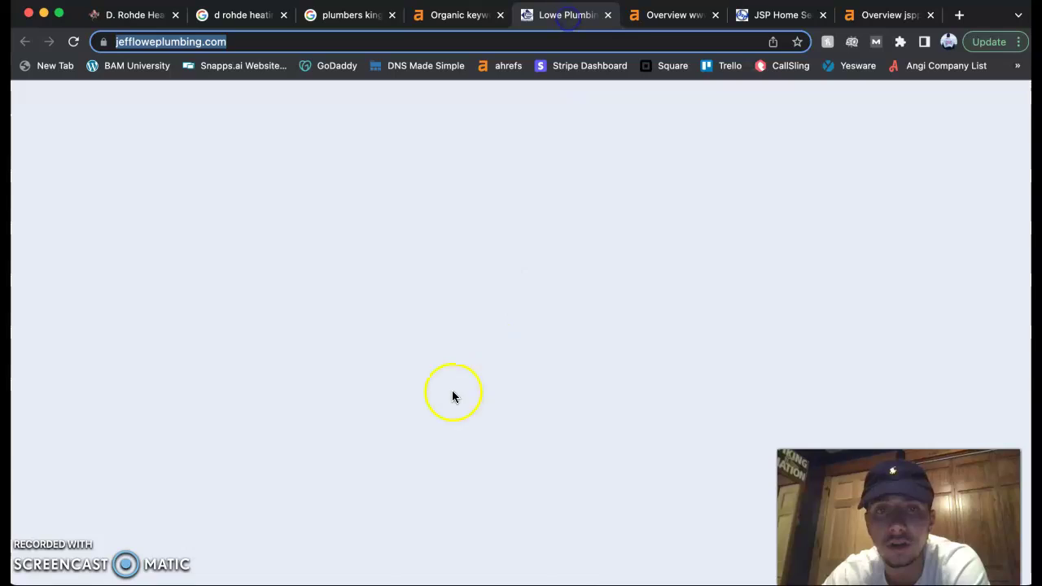
scroll(472, 282, down, 1)
scroll(472, 282, down, 3)
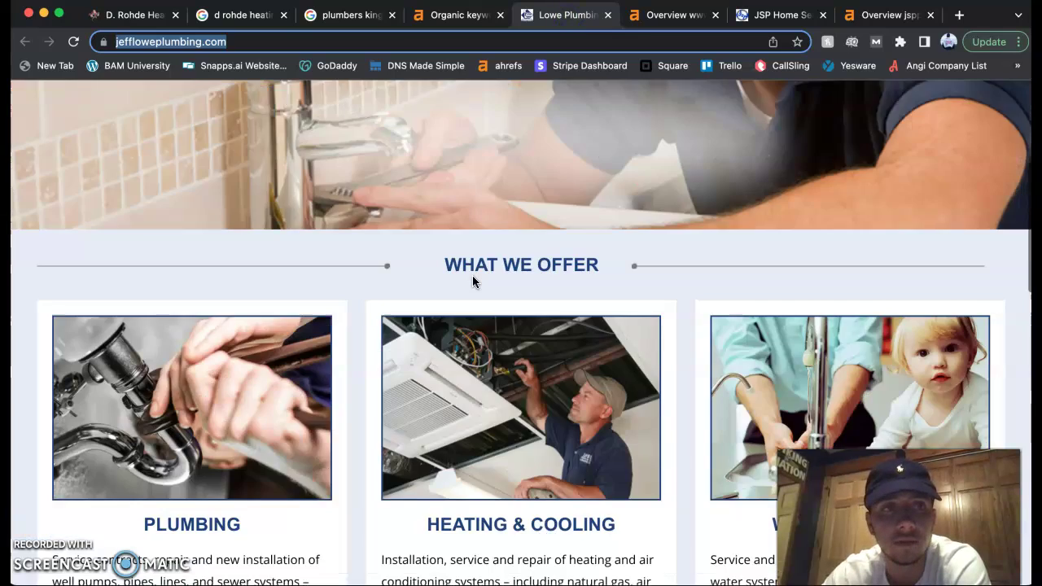
scroll(471, 281, down, 3)
scroll(472, 281, down, 4)
scroll(472, 281, down, 4)
scroll(472, 282, down, 2)
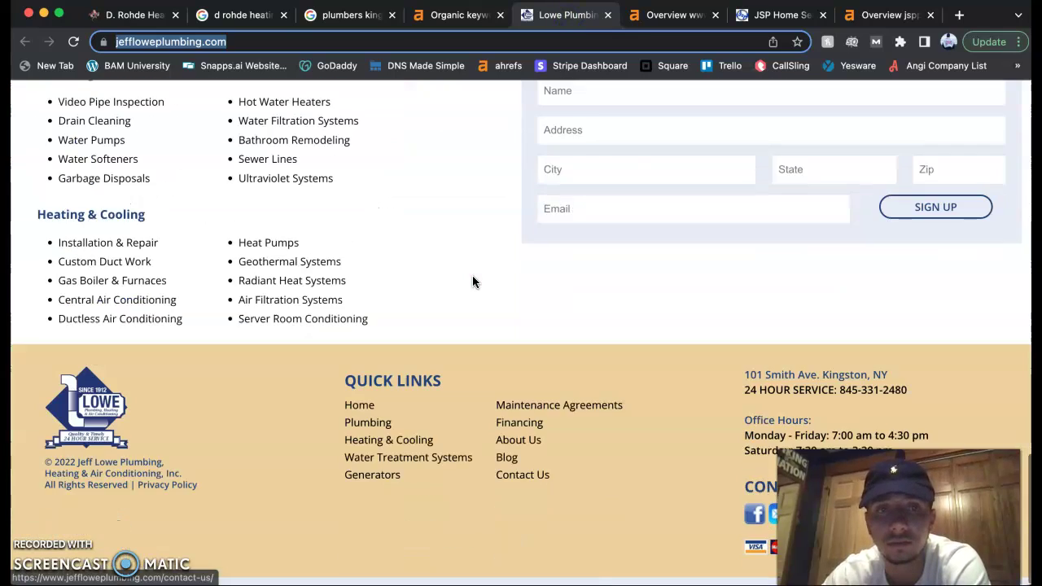
click(672, 14)
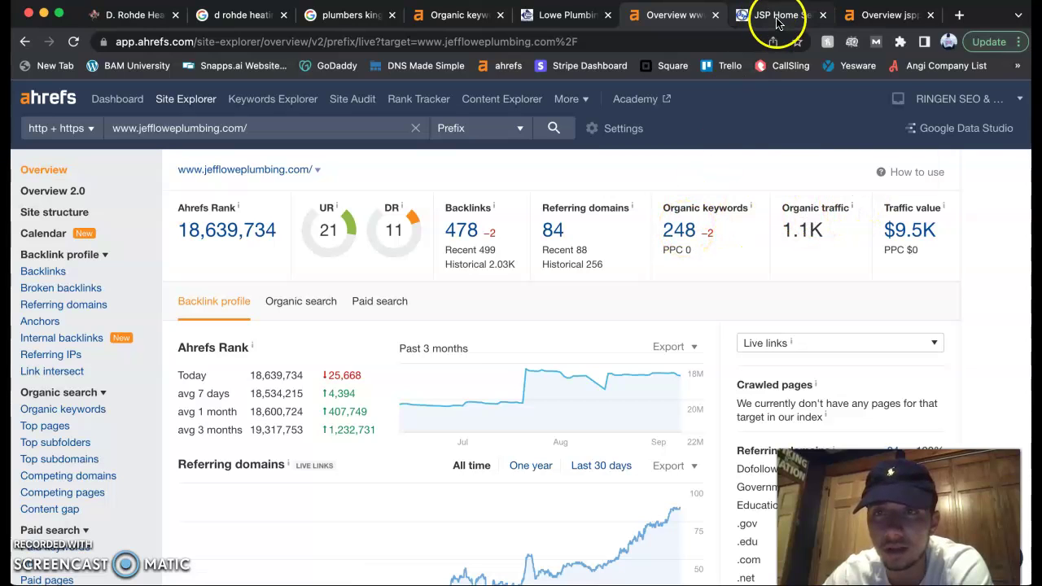
Step: Scroll jeffloweplumbing.com's keywords to 'plumbers kingston' (position 7) and 'plumber kingston ny' (1)
click(680, 232)
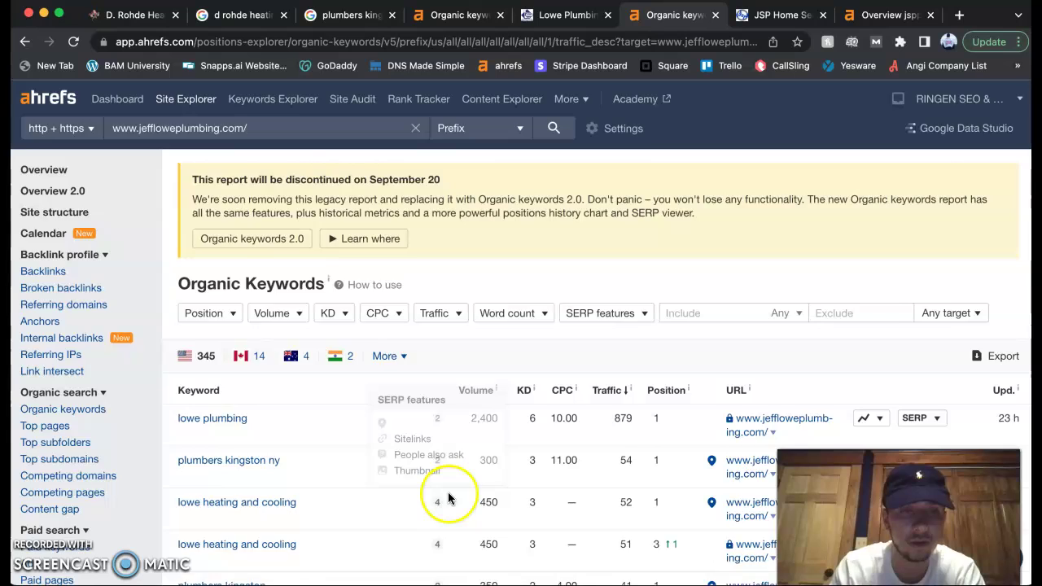
scroll(315, 446, down, 3)
scroll(315, 446, down, 1)
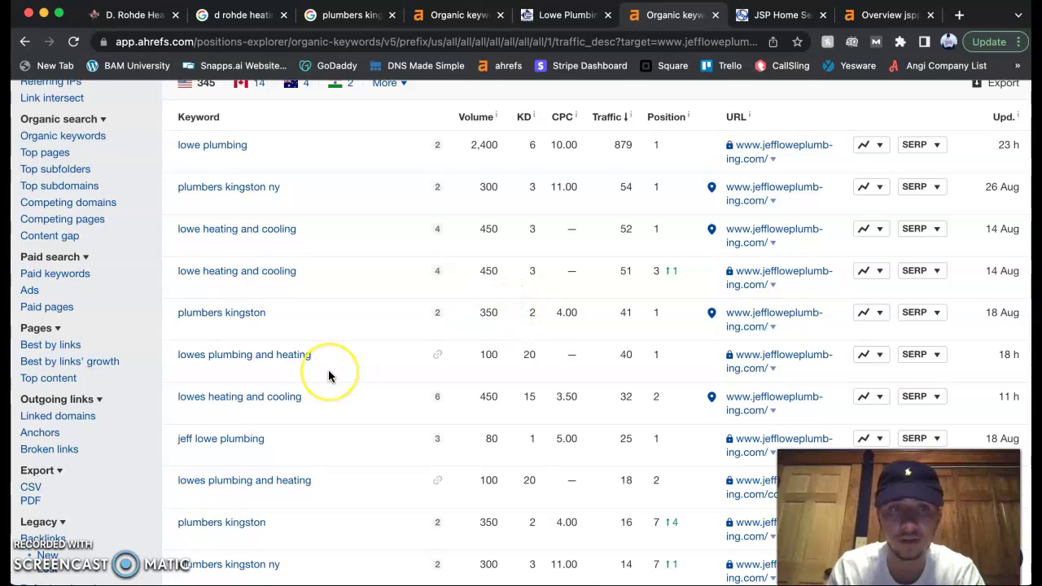
scroll(330, 375, down, 1)
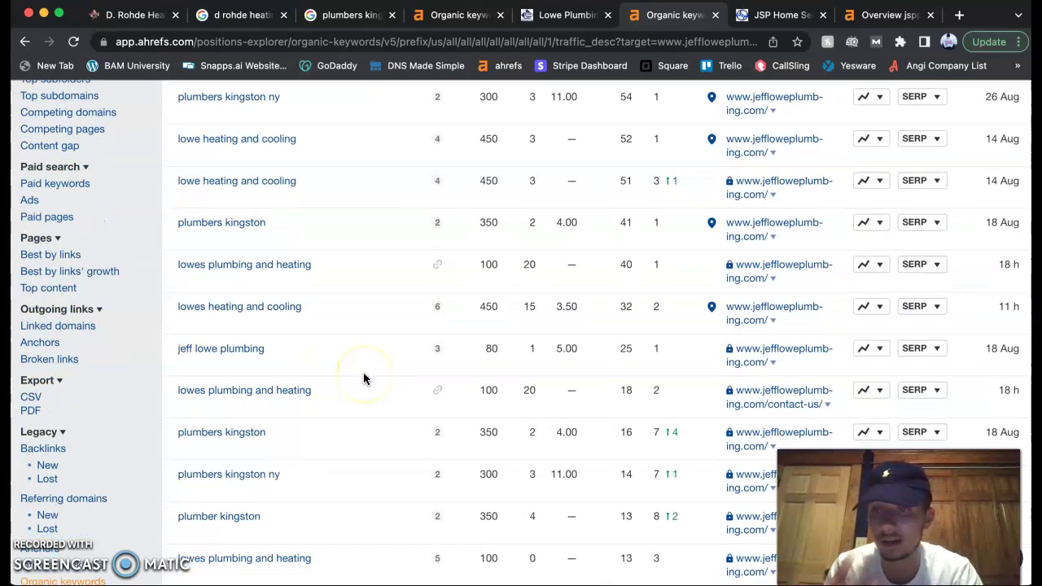
scroll(365, 362, down, 2)
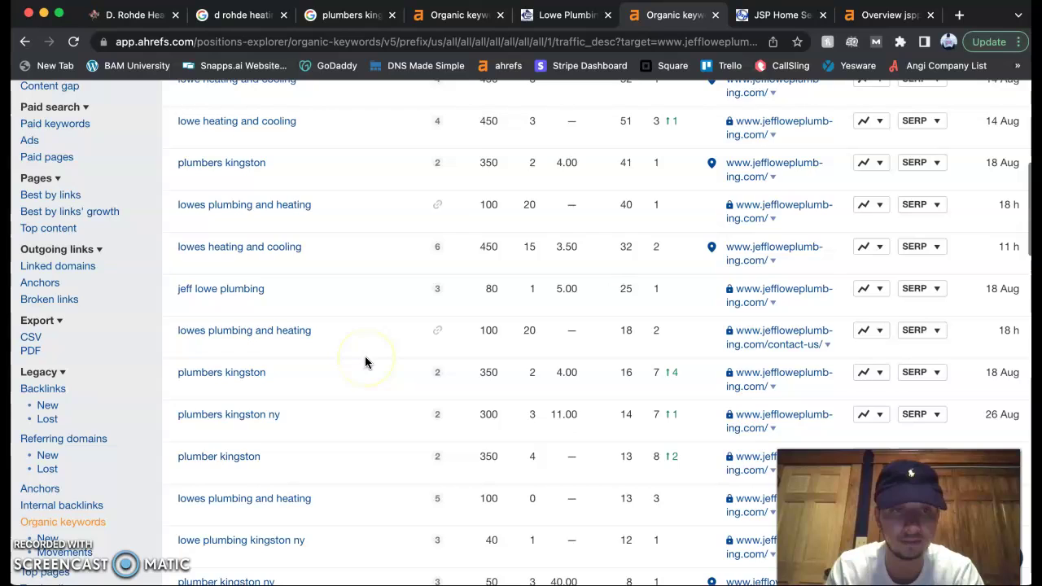
scroll(364, 358, down, 1)
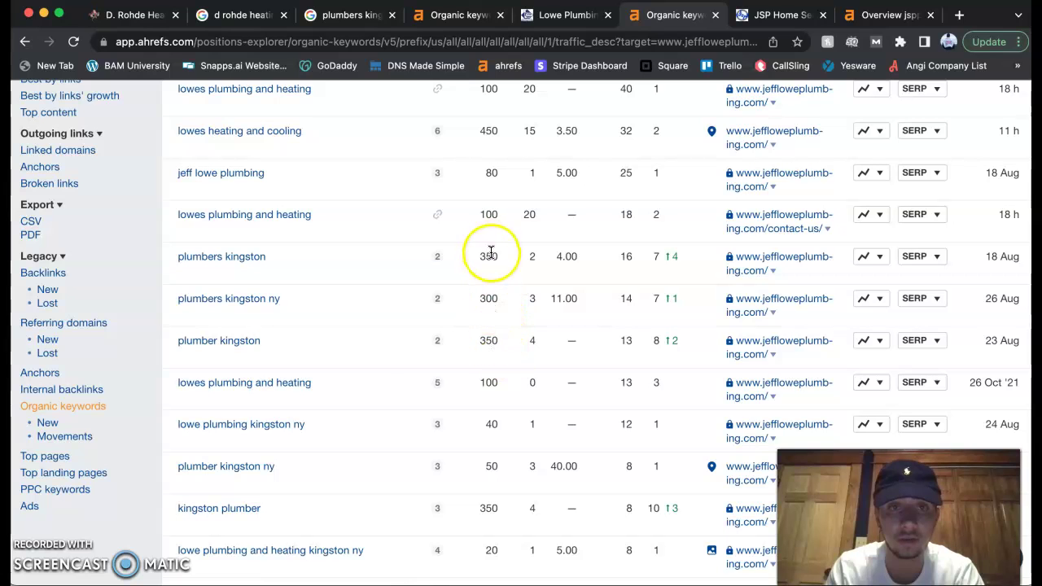
scroll(414, 378, down, 1)
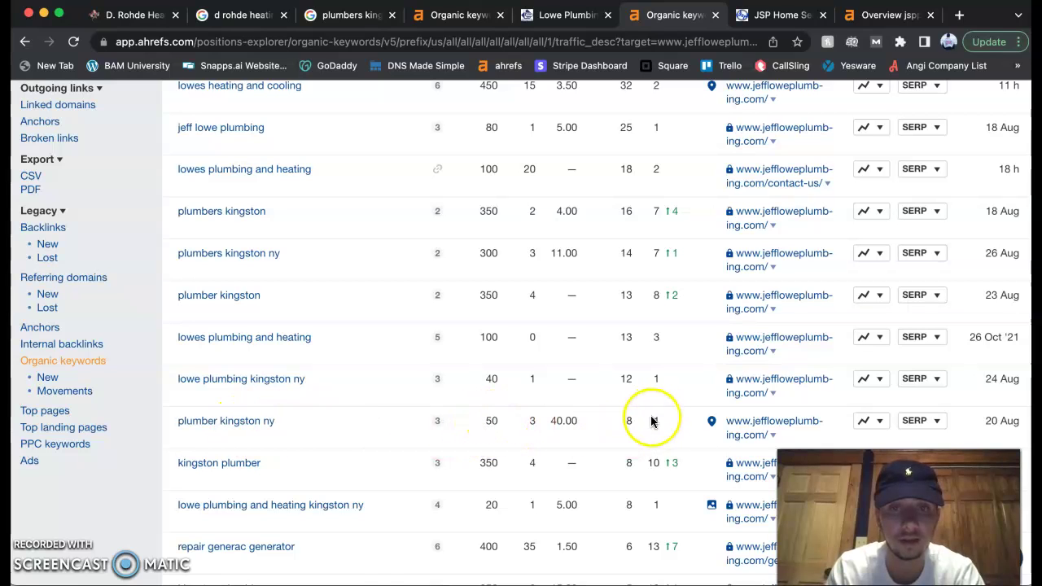
scroll(300, 484, down, 1)
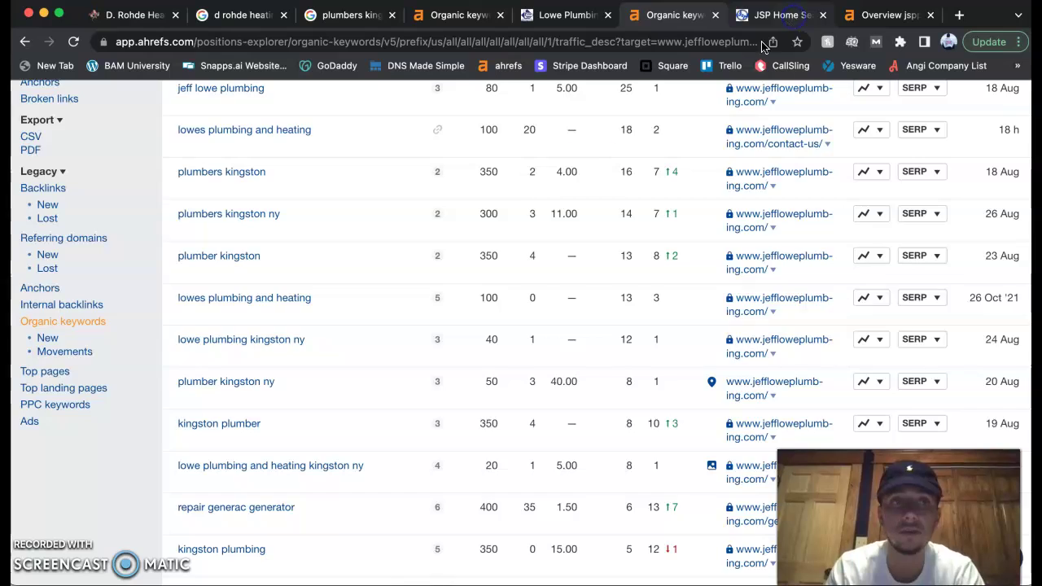
Step: Scroll down through the JSP Home Services website
key(ctrl+Tab)
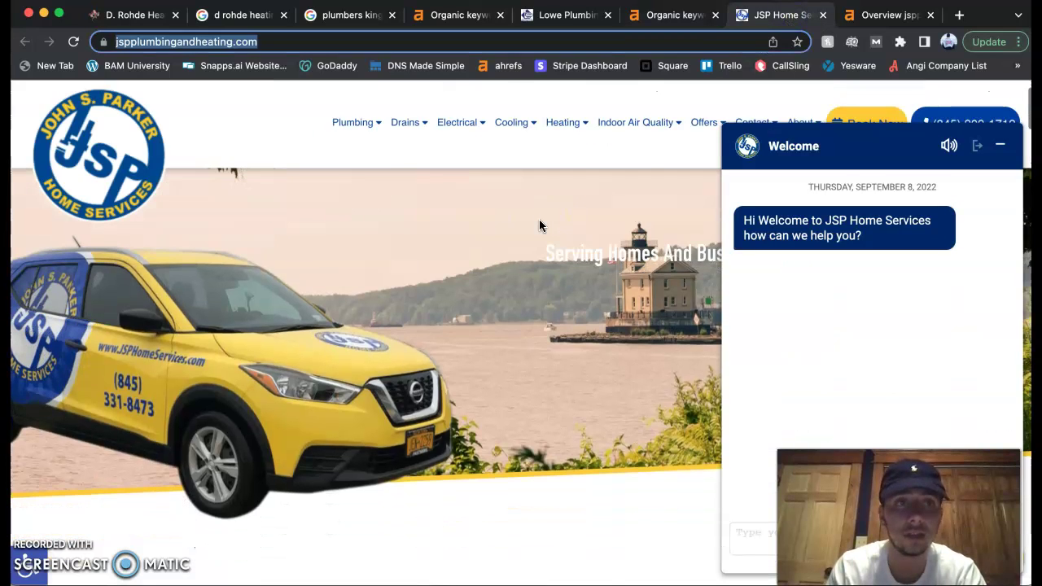
scroll(538, 226, down, 5)
scroll(538, 225, down, 1)
scroll(539, 225, down, 3)
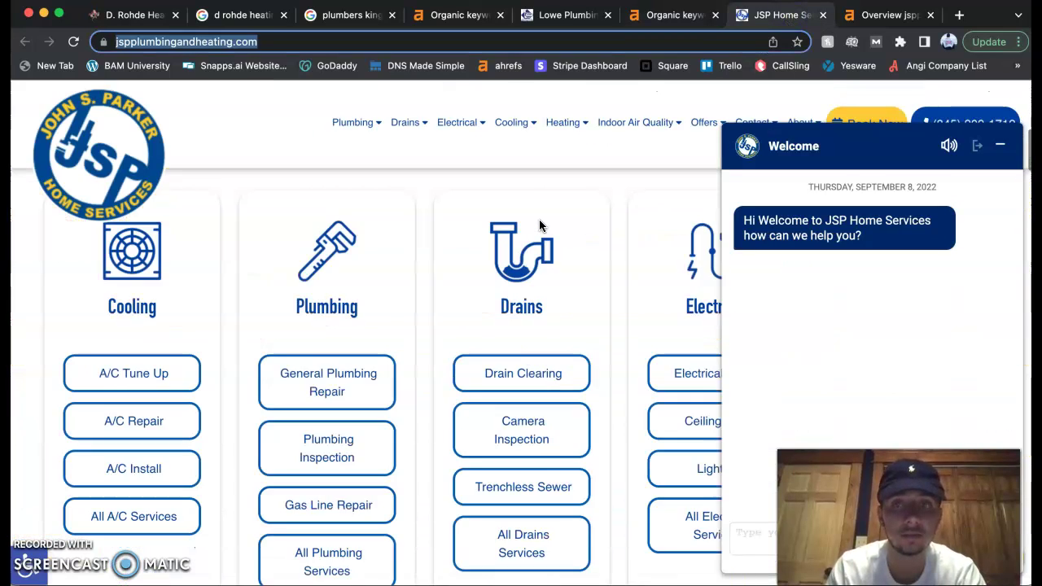
scroll(538, 225, down, 1)
scroll(539, 225, down, 5)
scroll(539, 226, down, 5)
scroll(539, 226, down, 5)
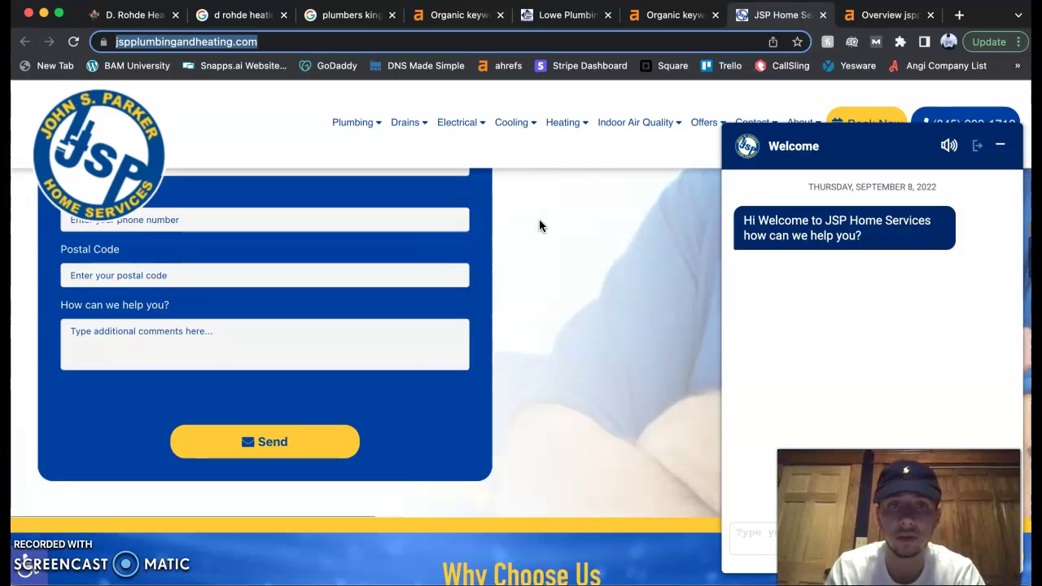
scroll(539, 226, down, 4)
scroll(538, 225, down, 3)
scroll(539, 225, down, 1)
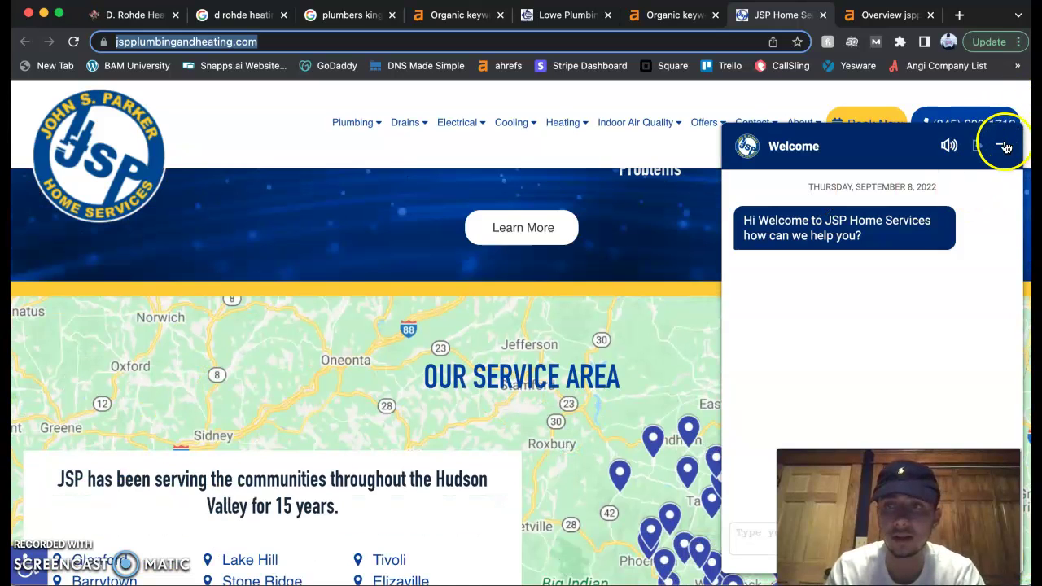
Step: Minimize the chat widget, finish browsing the JSP site, and view its Ahrefs overview
click(999, 145)
scroll(750, 391, down, 3)
scroll(750, 390, down, 4)
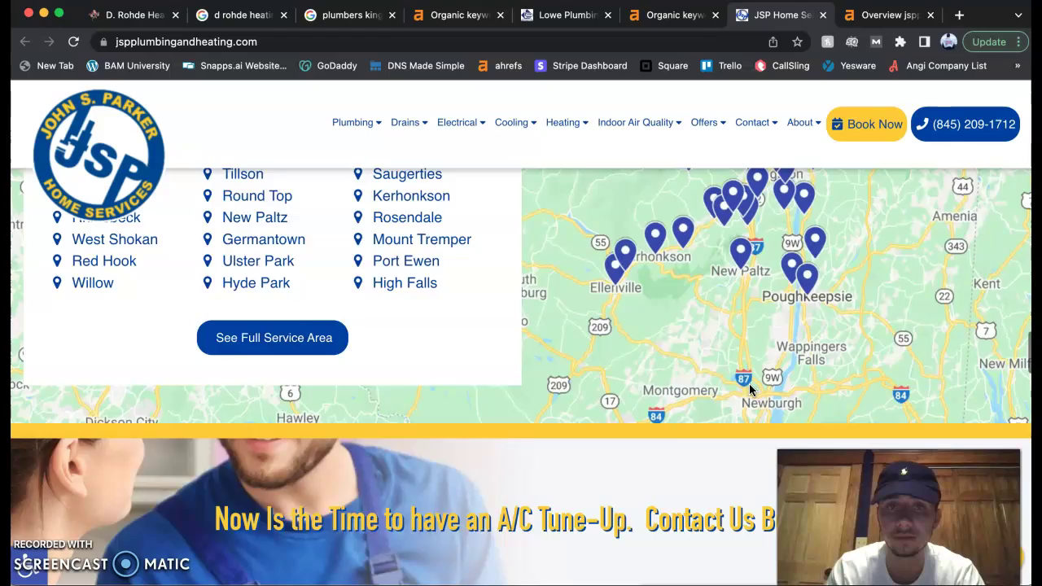
scroll(750, 390, up, 5)
scroll(750, 391, down, 1)
scroll(750, 390, down, 2)
scroll(750, 391, down, 2)
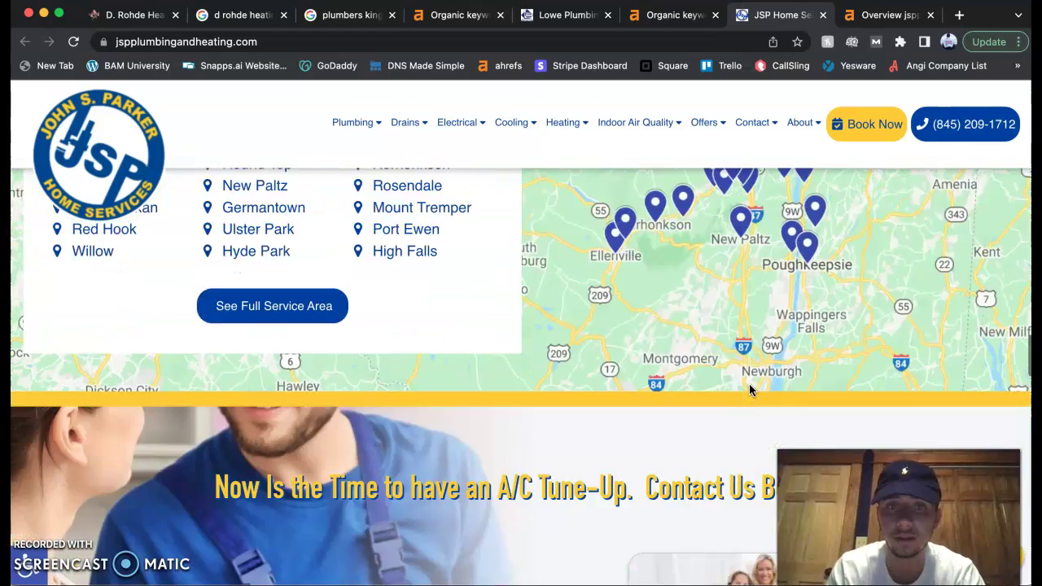
scroll(750, 391, down, 3)
scroll(751, 390, down, 3)
scroll(748, 391, down, 3)
scroll(749, 391, down, 5)
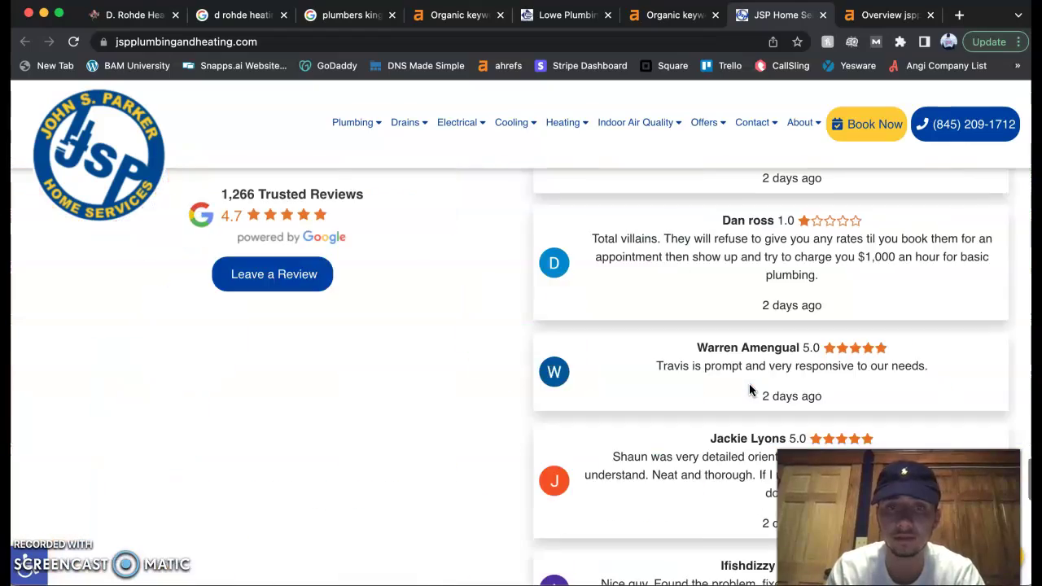
scroll(749, 390, down, 5)
scroll(749, 391, up, 5)
click(745, 356)
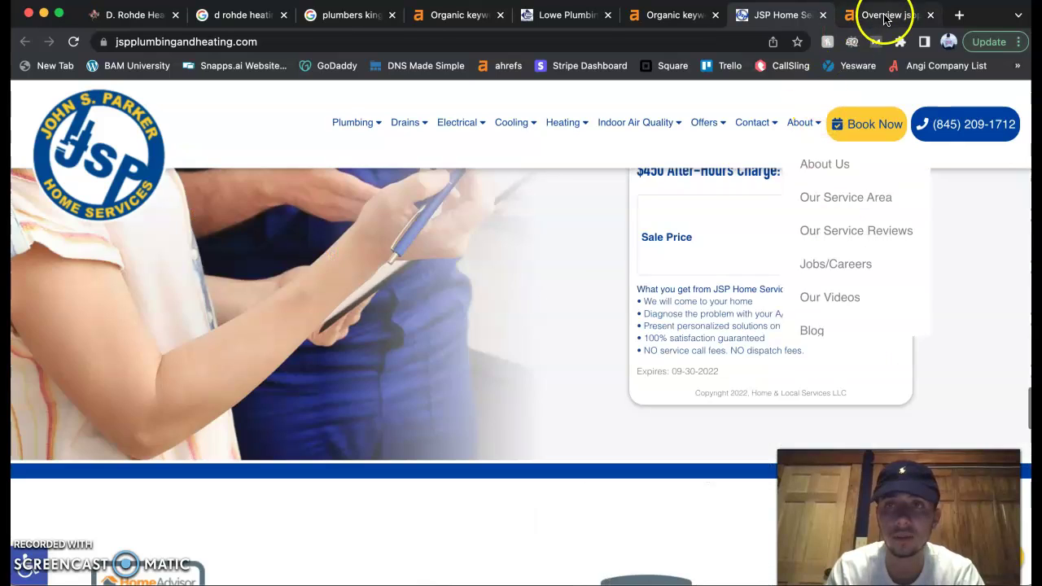
click(886, 18)
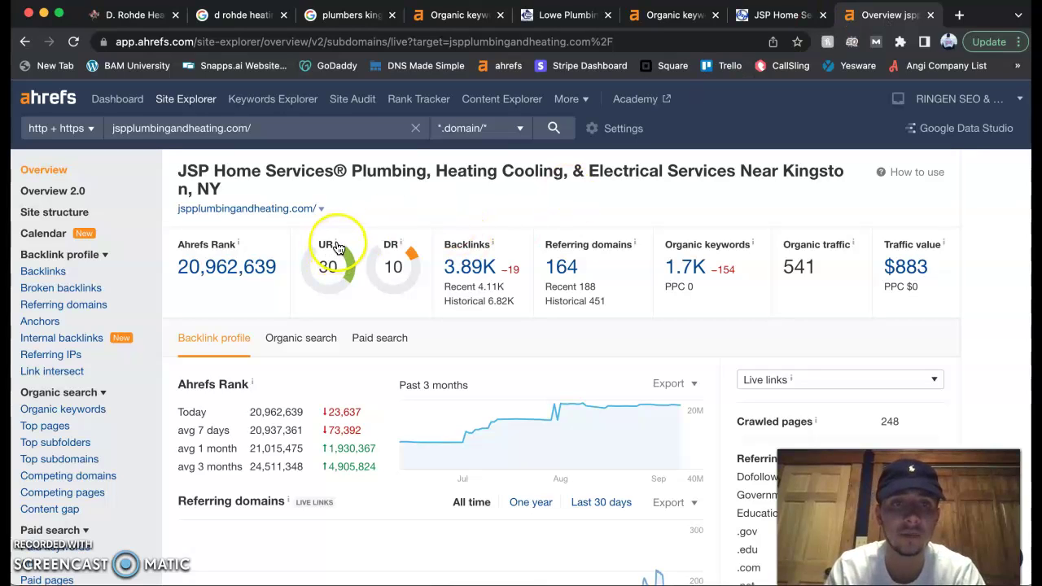
mouse_move(336, 246)
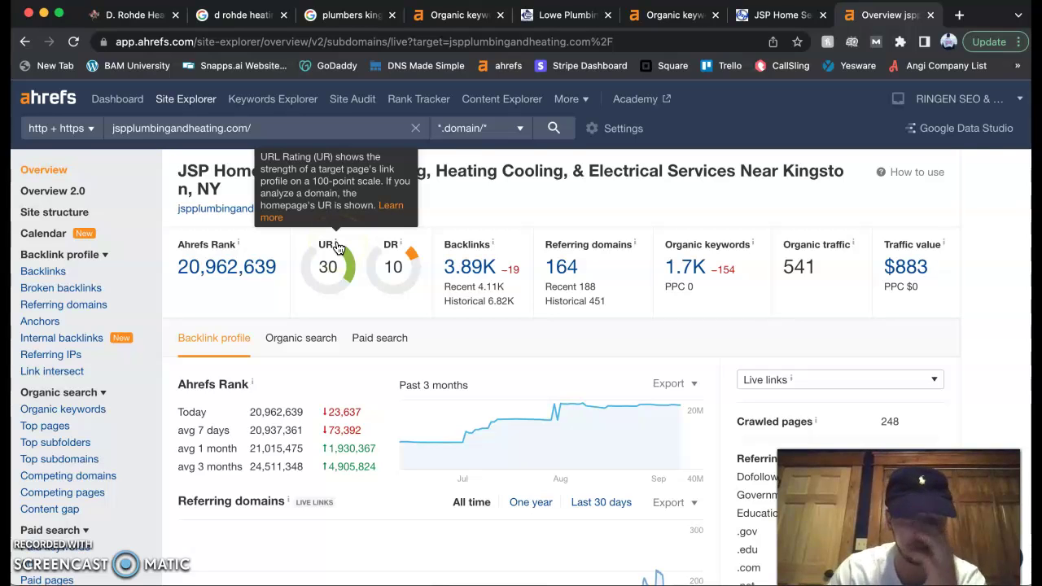
Step: Check the UR and DR gauges for jspplumbingandheating.com, then open its 1.7K organic keywords
click(401, 247)
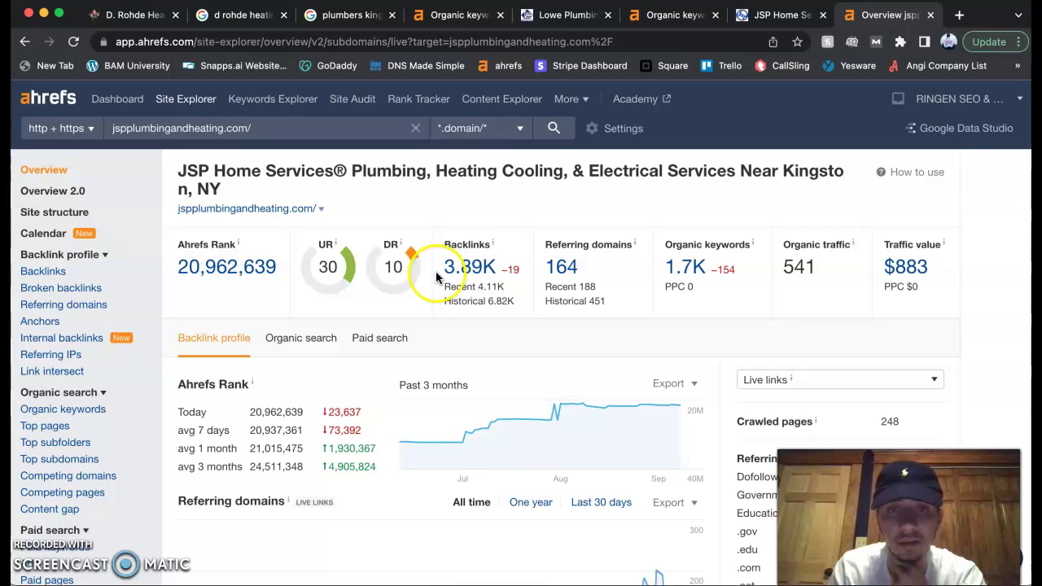
click(469, 277)
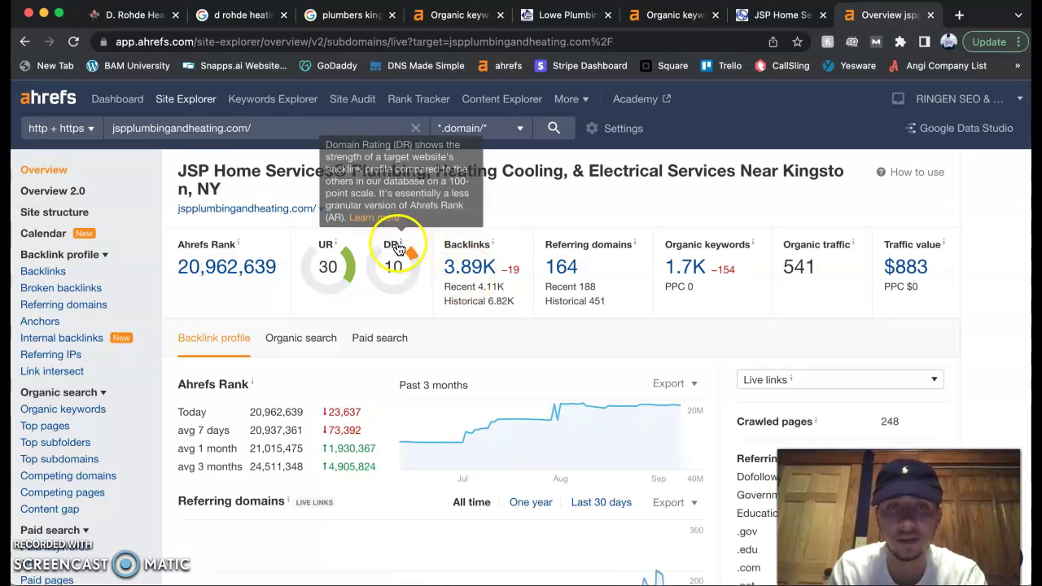
click(424, 257)
click(688, 269)
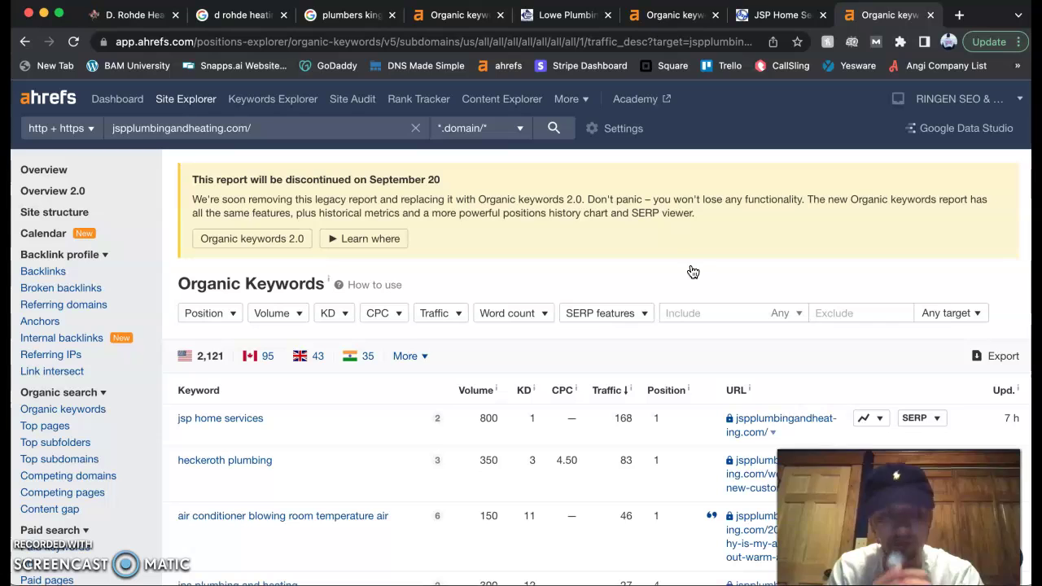
click(587, 320)
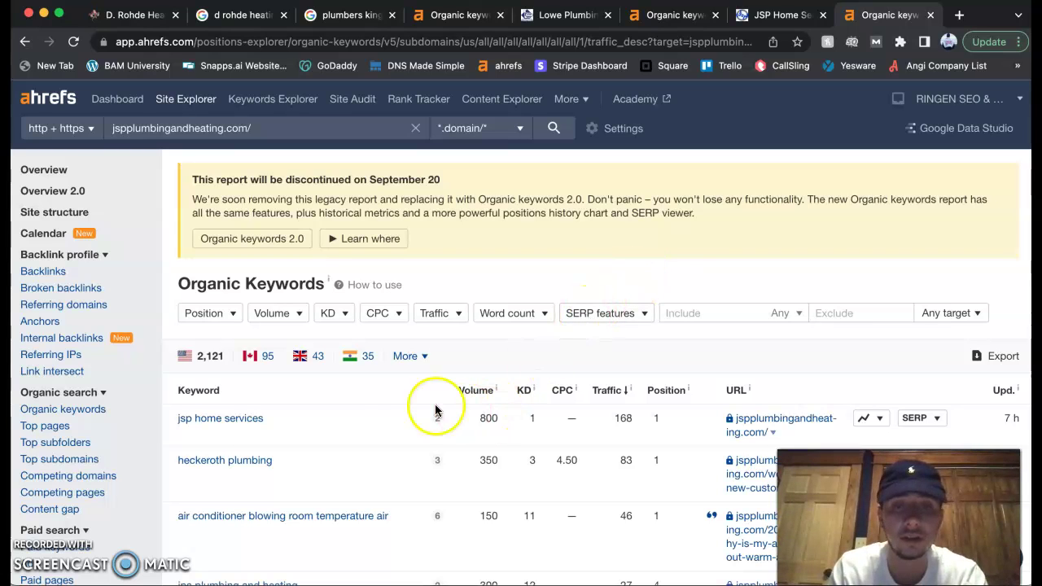
scroll(403, 409, down, 5)
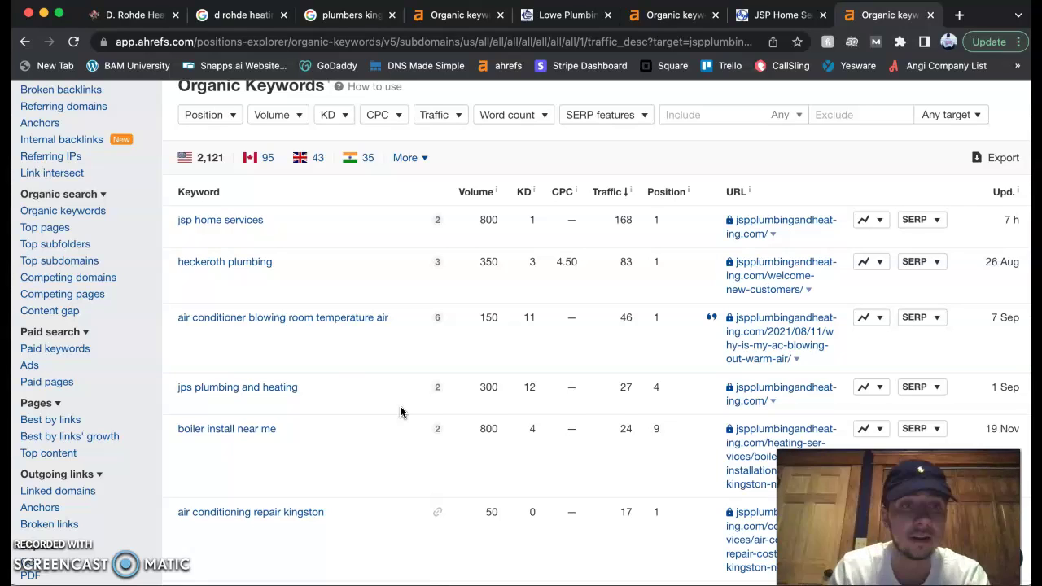
click(332, 325)
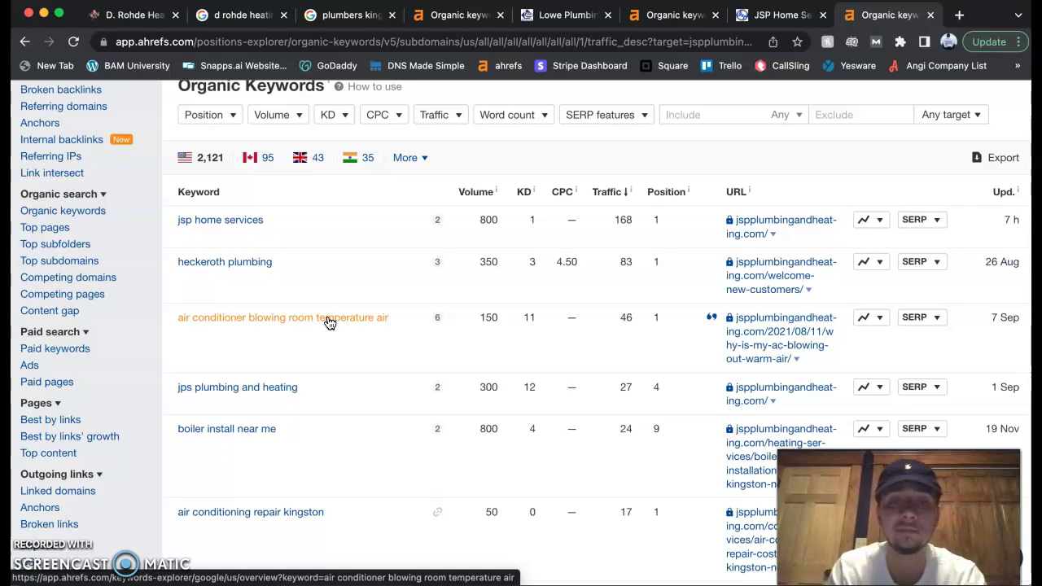
click(496, 318)
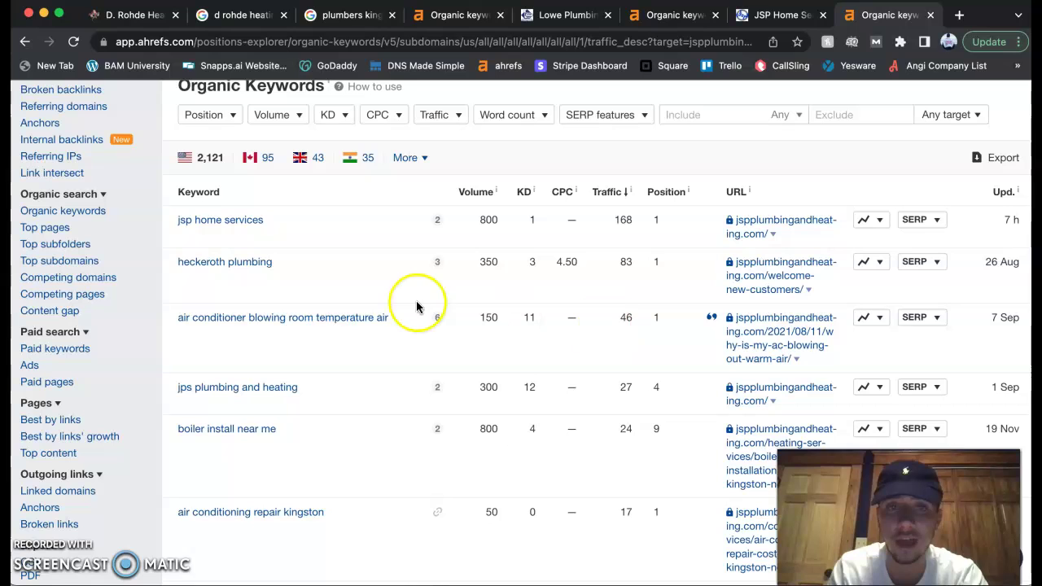
scroll(319, 338, down, 2)
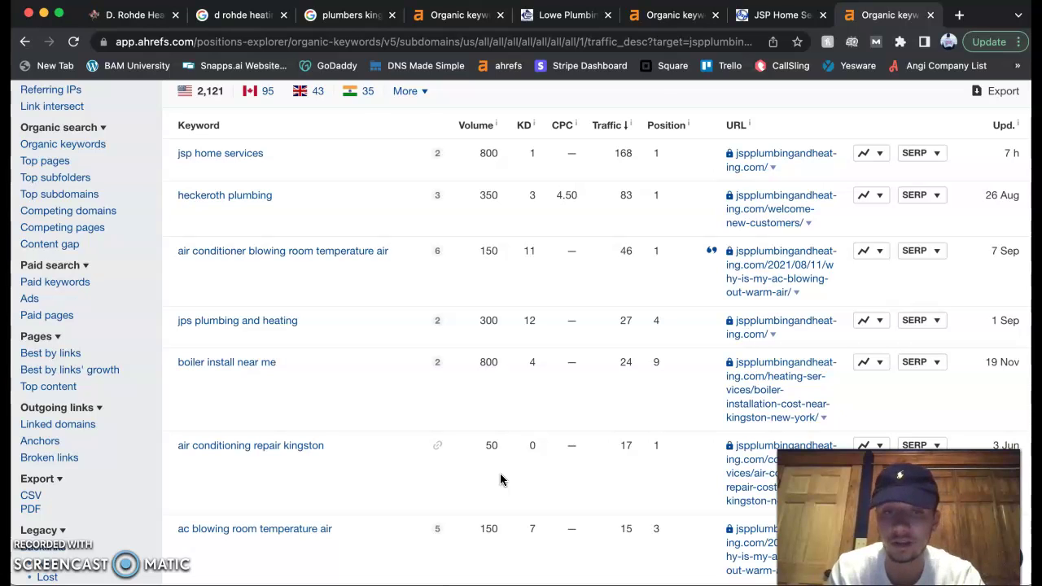
scroll(499, 479, down, 3)
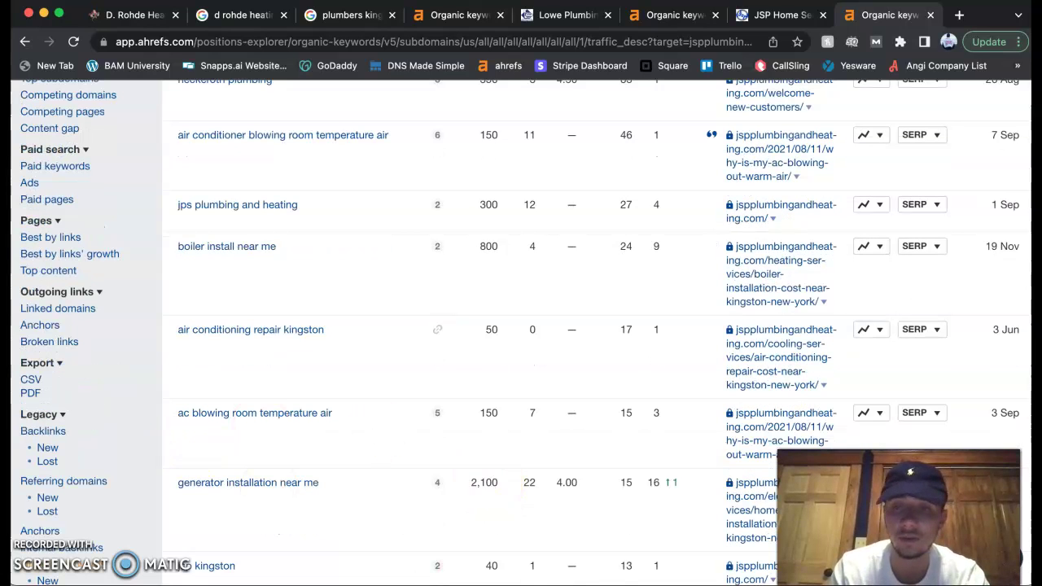
scroll(546, 448, up, 2)
scroll(546, 449, up, 2)
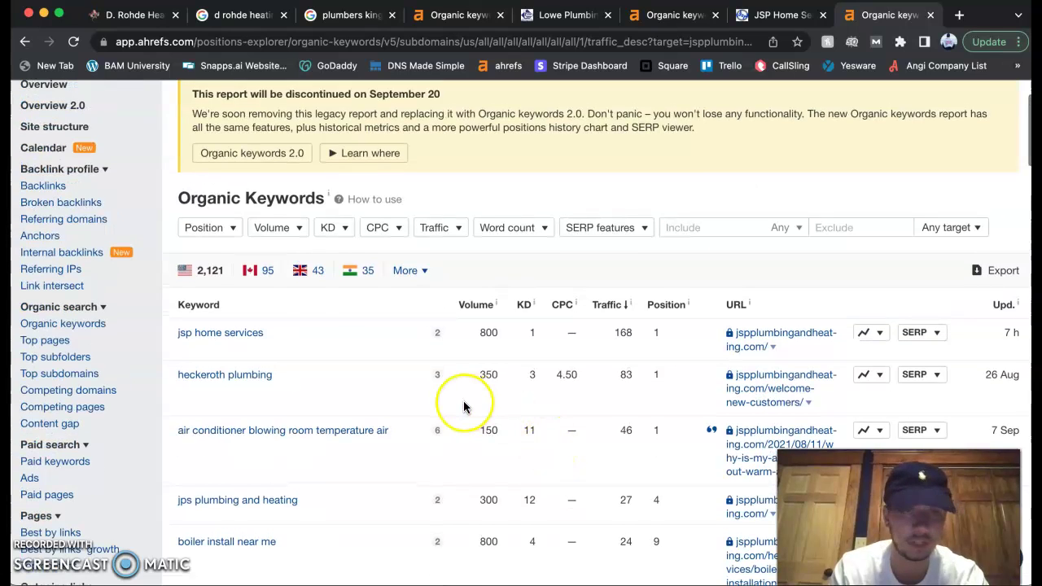
scroll(463, 407, up, 1)
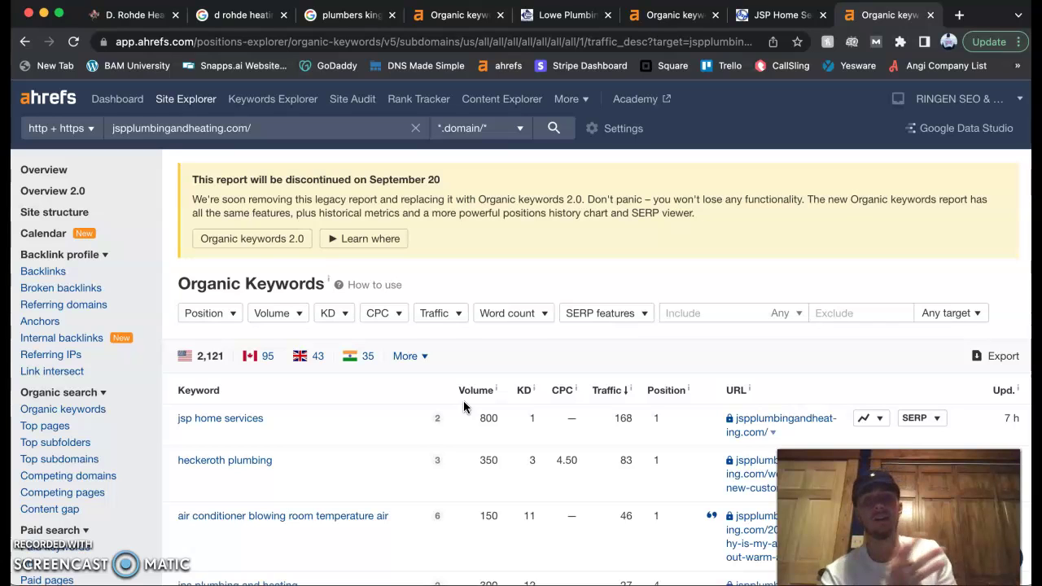
click(426, 398)
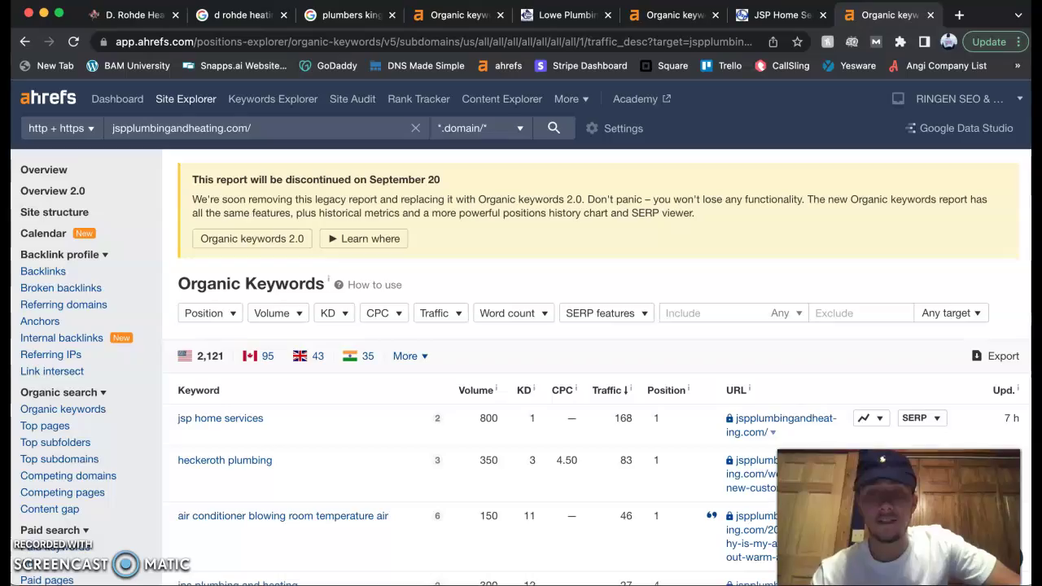